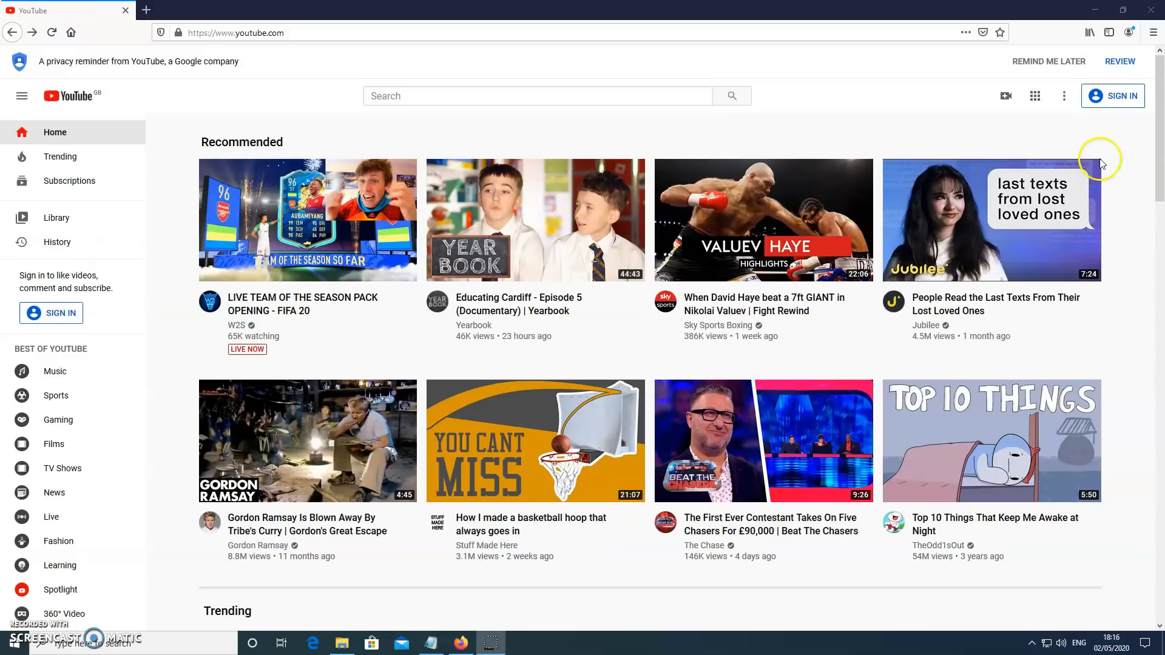
- Start the Google Account sign-up from YouTube and enter the account holder's first and last names
{"action": "left_click", "coordinate": [1127, 105]}
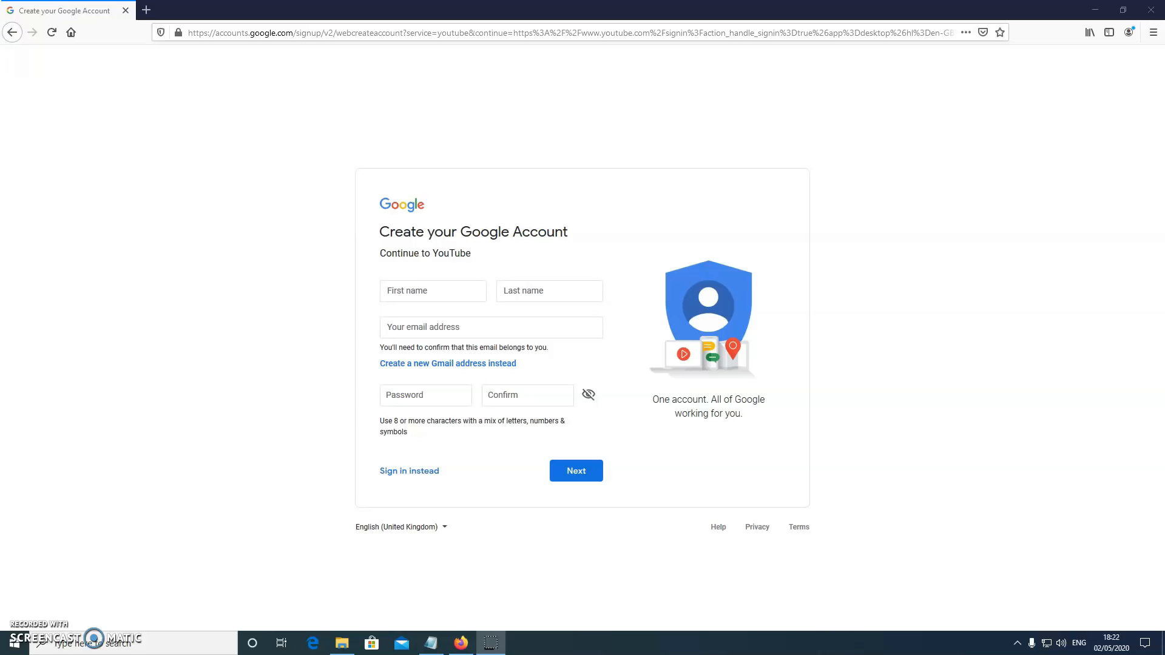
{"action": "left_click", "coordinate": [431, 291]}
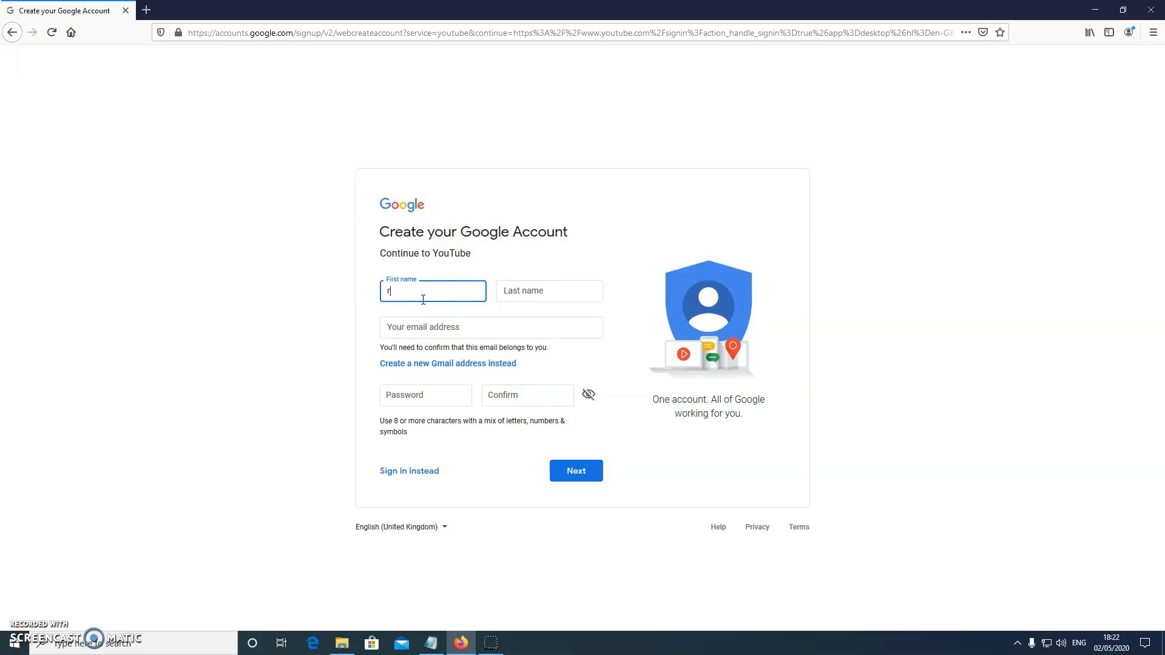
{"action": "type", "text": "ronaldo"}
{"action": "key", "text": "Tab"}
{"action": "type", "text": "m"}
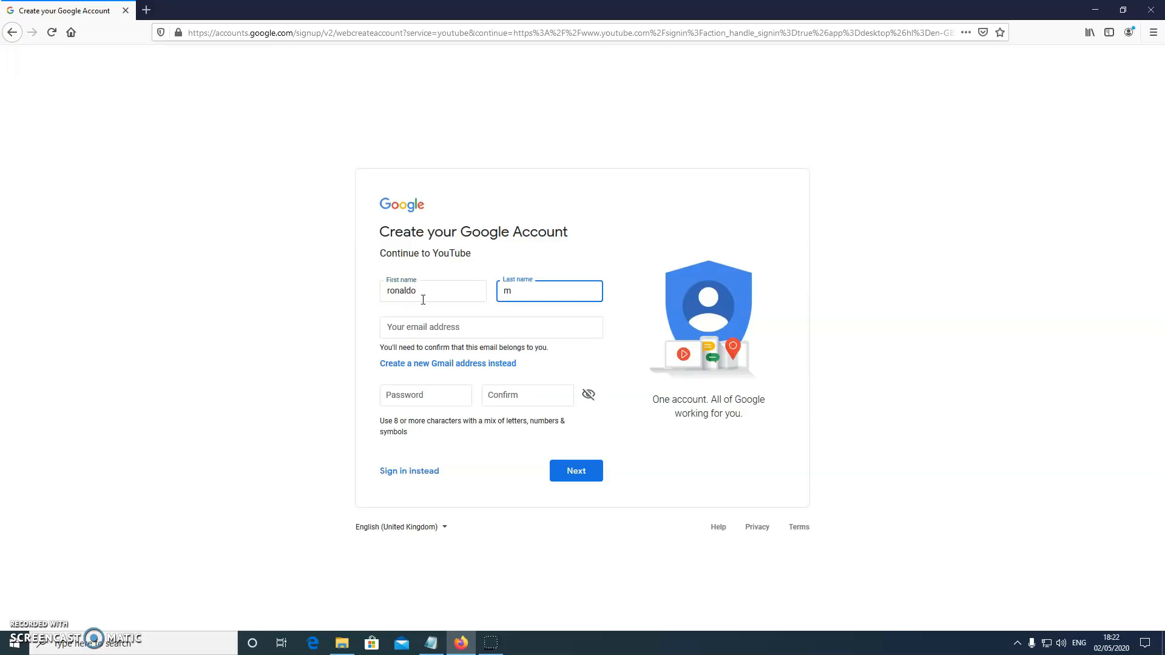
{"action": "key", "text": "Tab"}
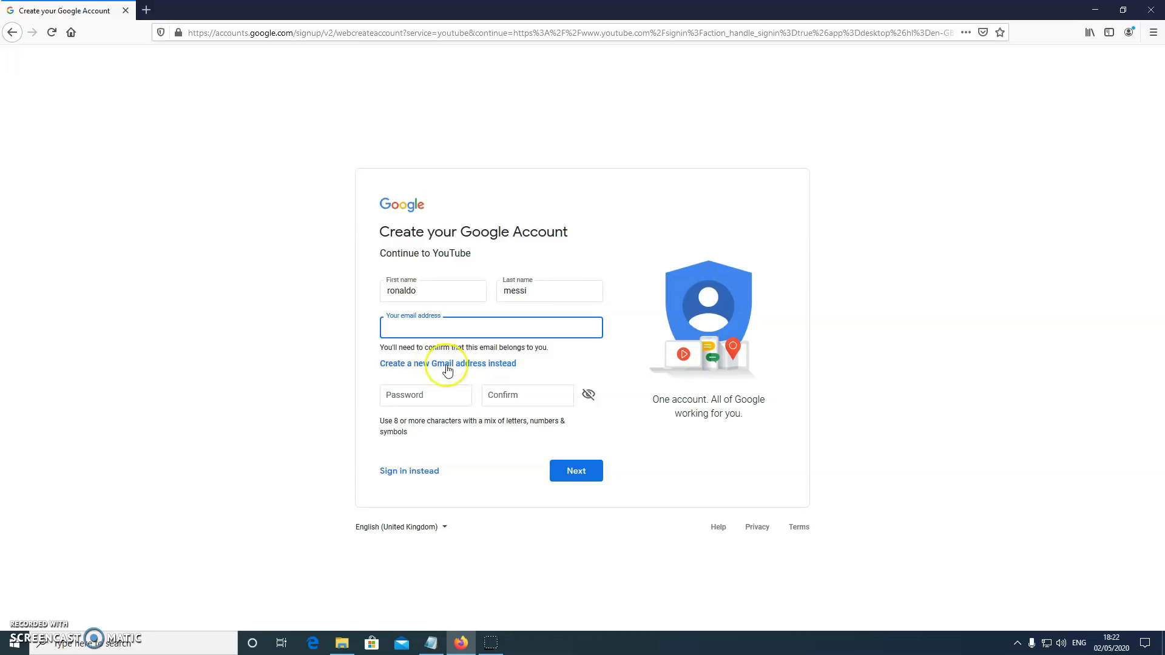
- Choose a new Gmail address, fill in the username and the confirmed account password, and submit without saving the login in the browser
{"action": "left_click", "coordinate": [419, 366]}
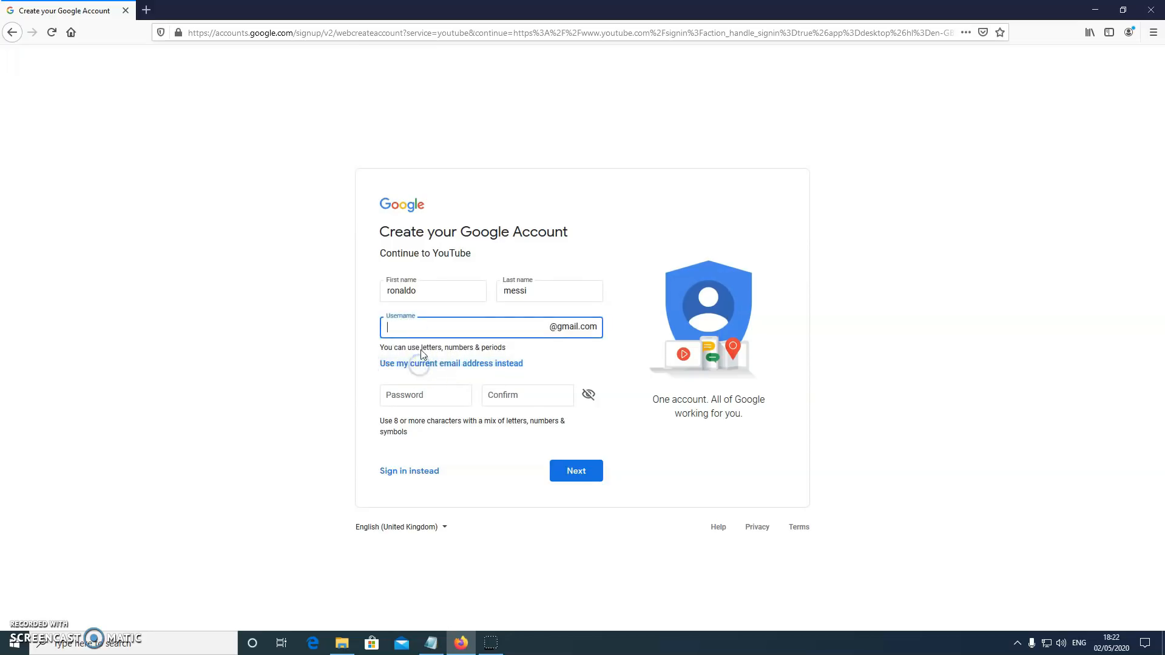
{"action": "left_click", "coordinate": [422, 330]}
{"action": "left_click", "coordinate": [426, 395]}
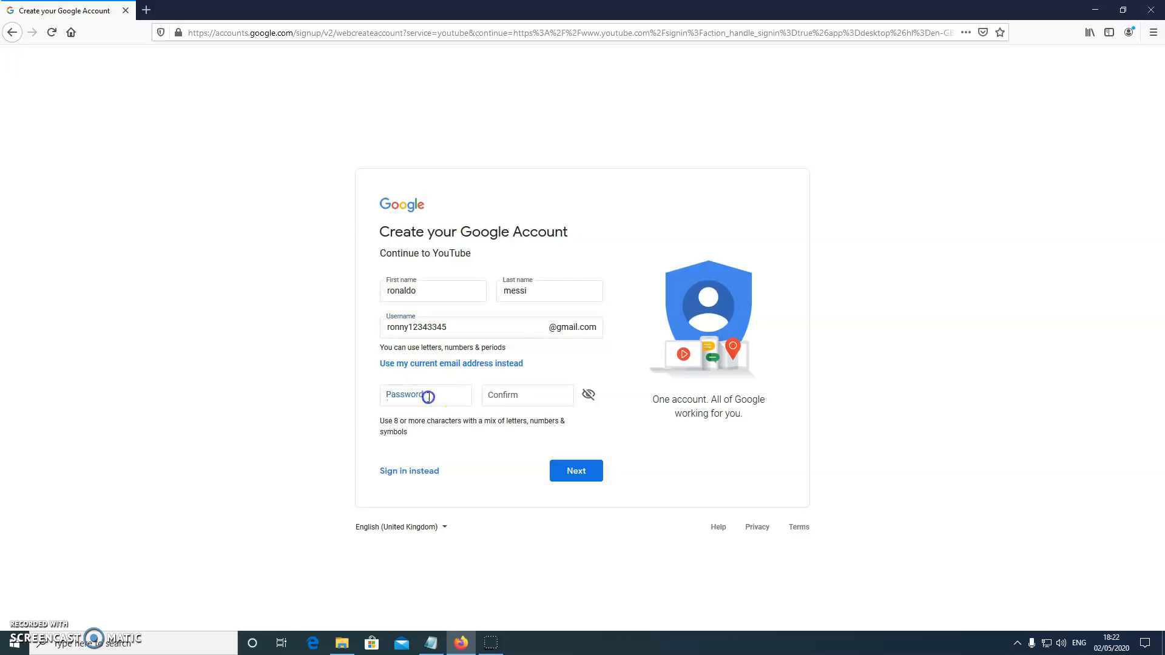
{"action": "left_click", "coordinate": [455, 416]}
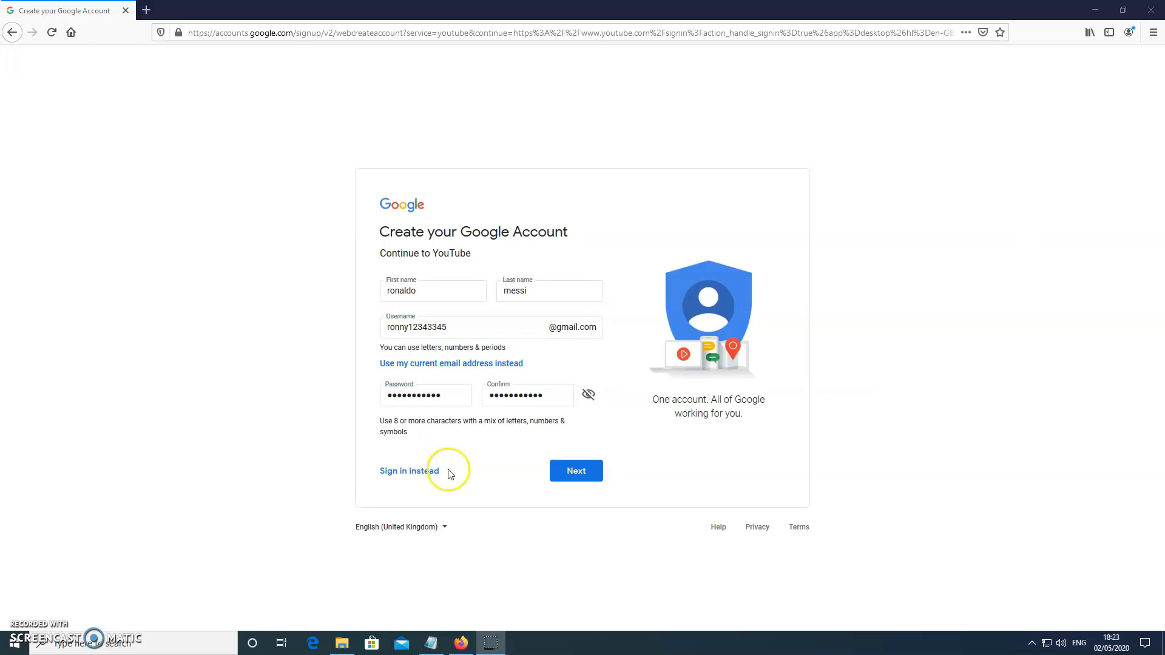
{"action": "left_click", "coordinate": [578, 475]}
{"action": "left_click", "coordinate": [581, 468]}
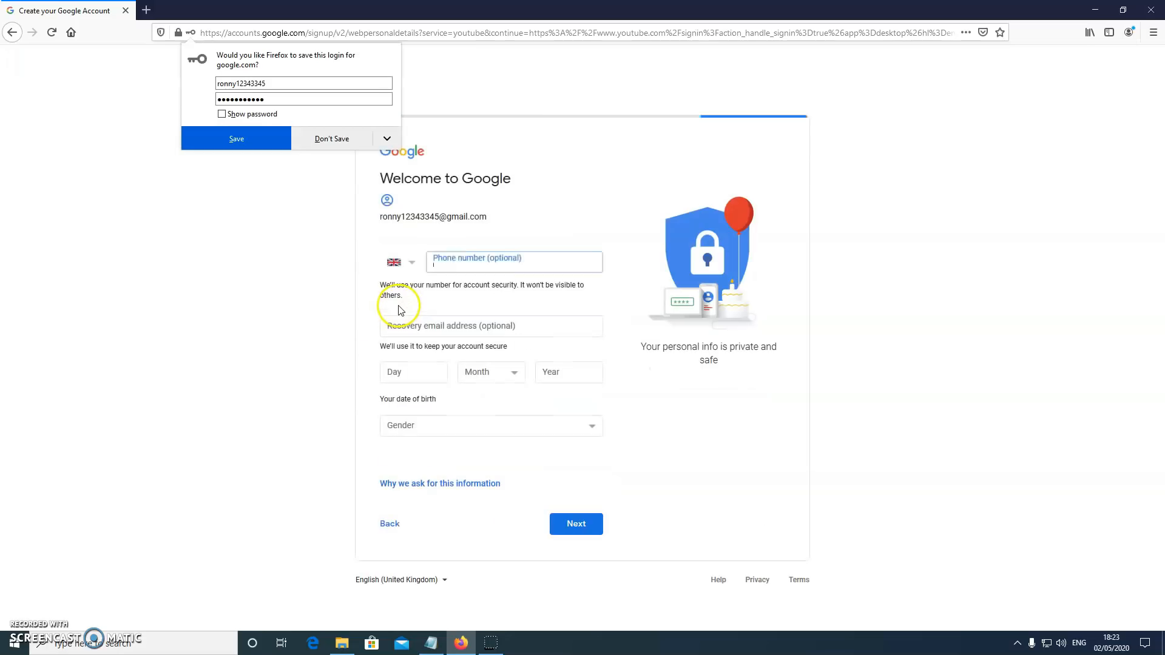
{"action": "left_click", "coordinate": [341, 140]}
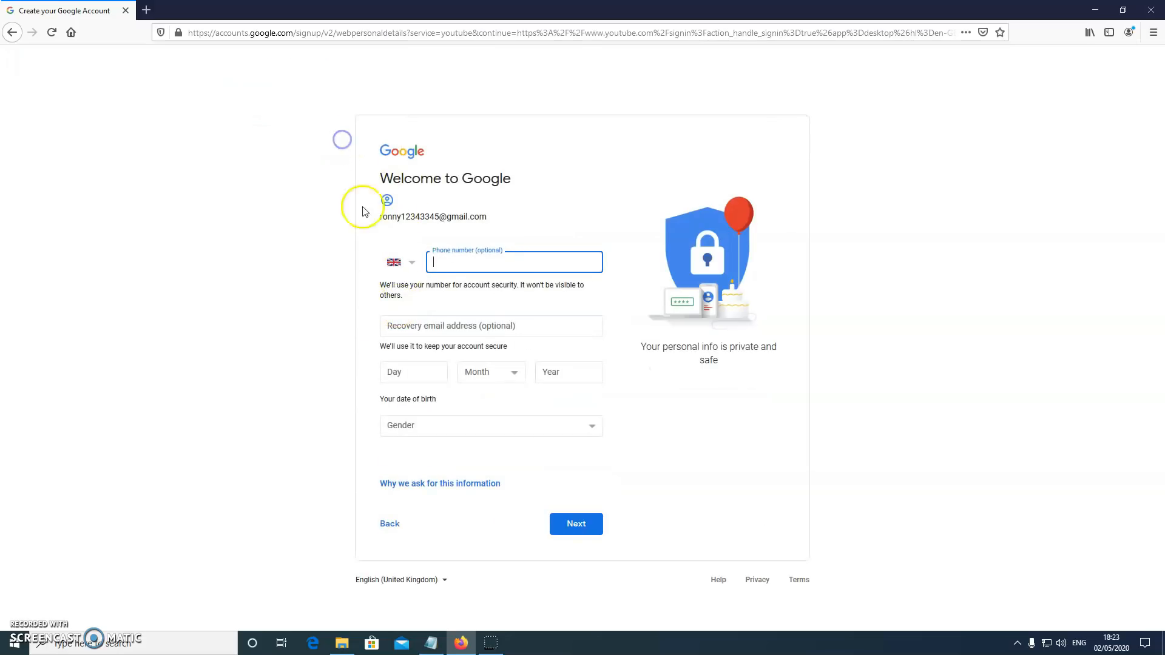
- Skip the optional phone number, fill in the date of birth with the gender Male, and submit the personal details
{"action": "left_click", "coordinate": [452, 267]}
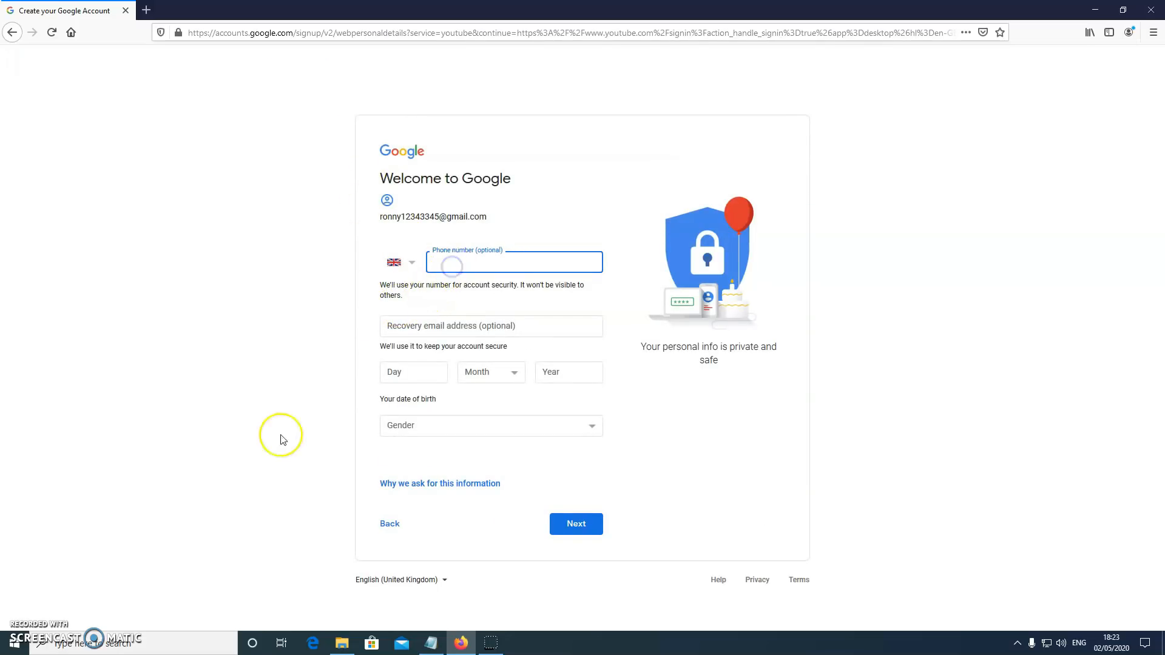
{"action": "left_click", "coordinate": [25, 623]}
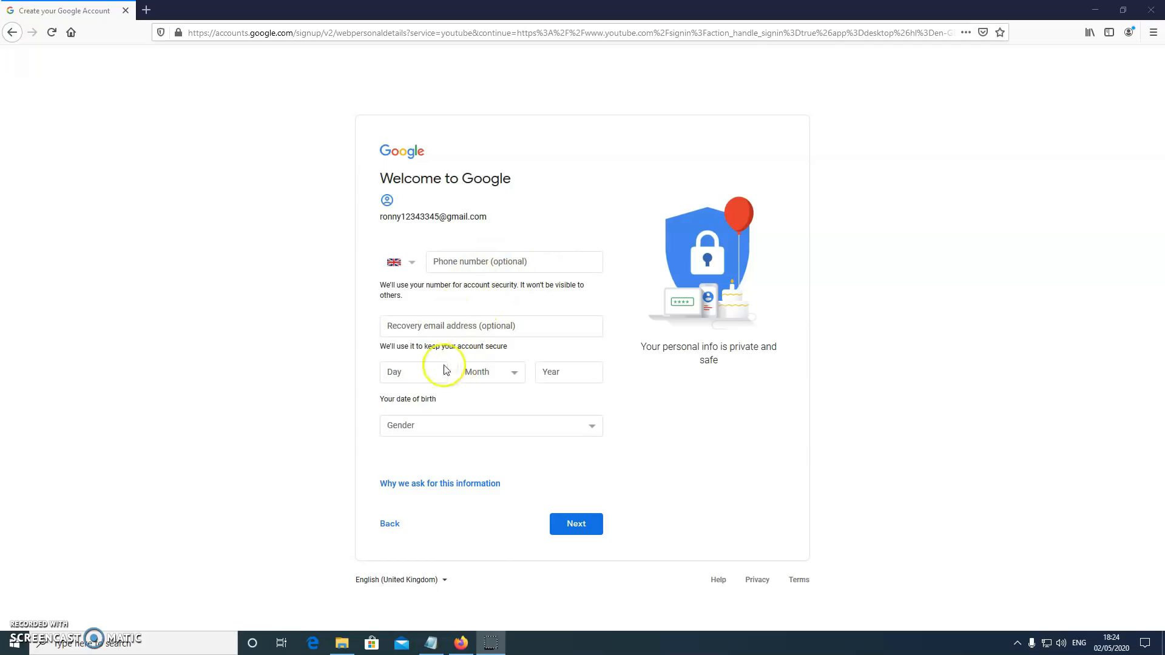
{"action": "left_click", "coordinate": [426, 373]}
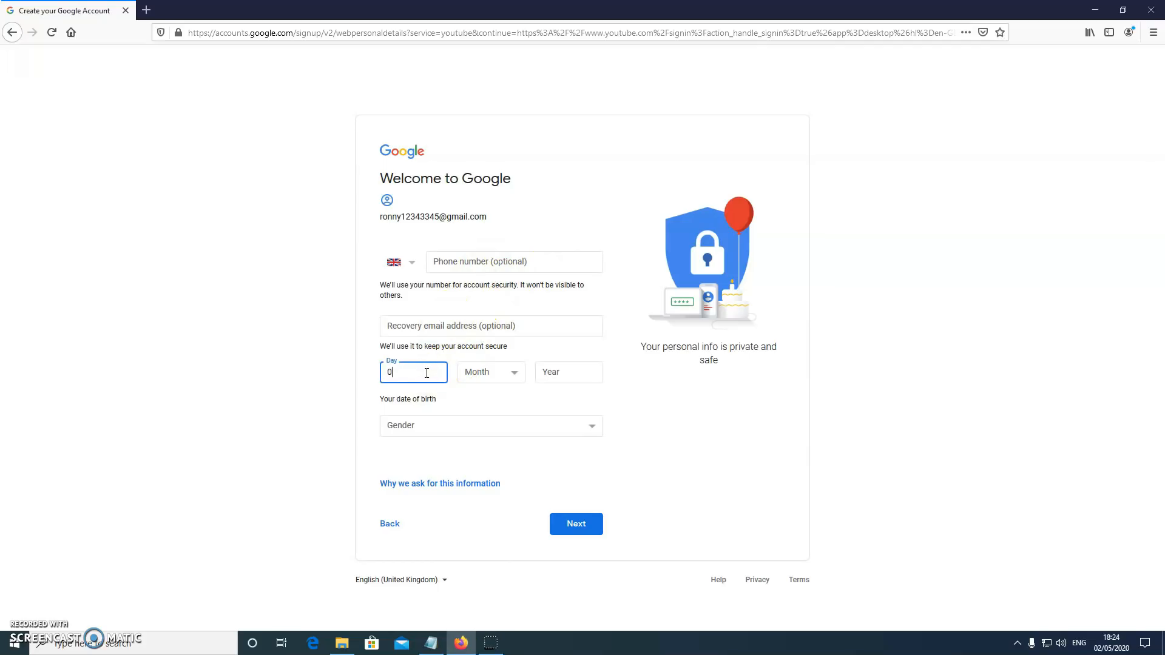
{"action": "key", "text": "Tab"}
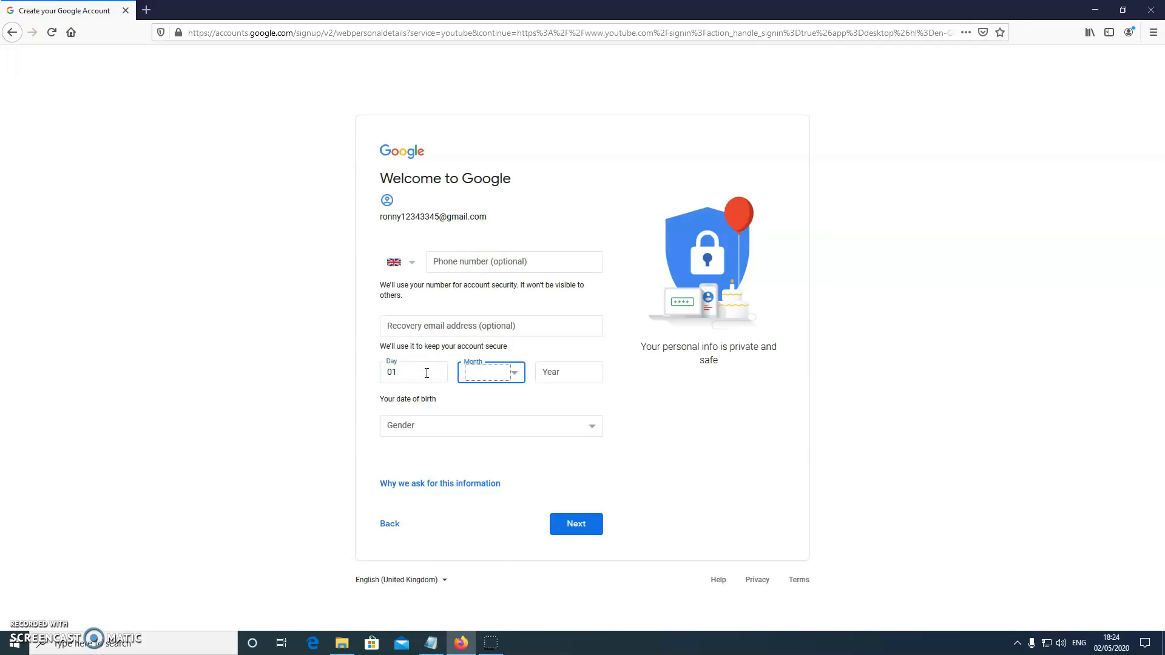
{"action": "key", "text": "Tab"}
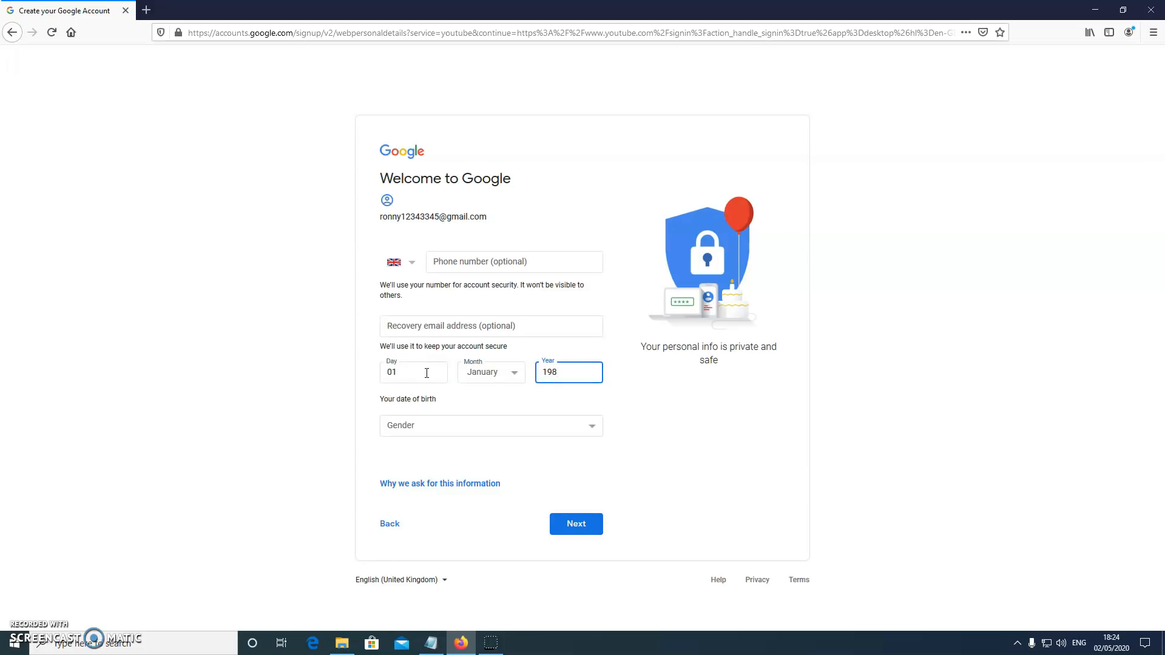
{"action": "left_click", "coordinate": [428, 425]}
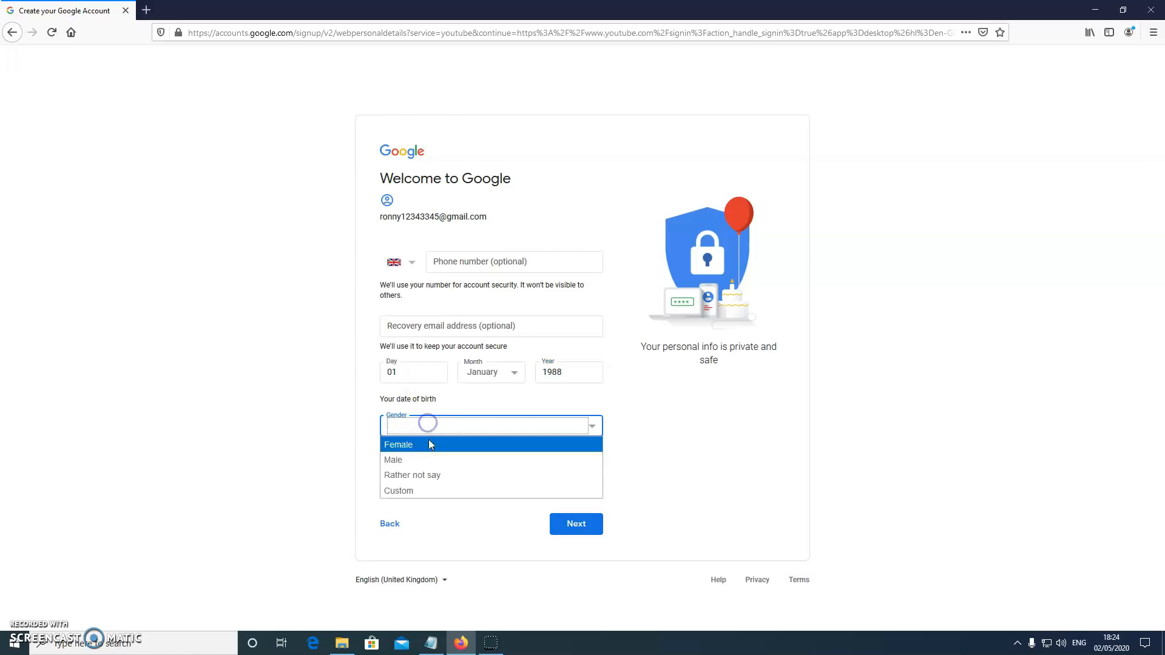
{"action": "left_click", "coordinate": [425, 459]}
{"action": "left_click", "coordinate": [582, 526]}
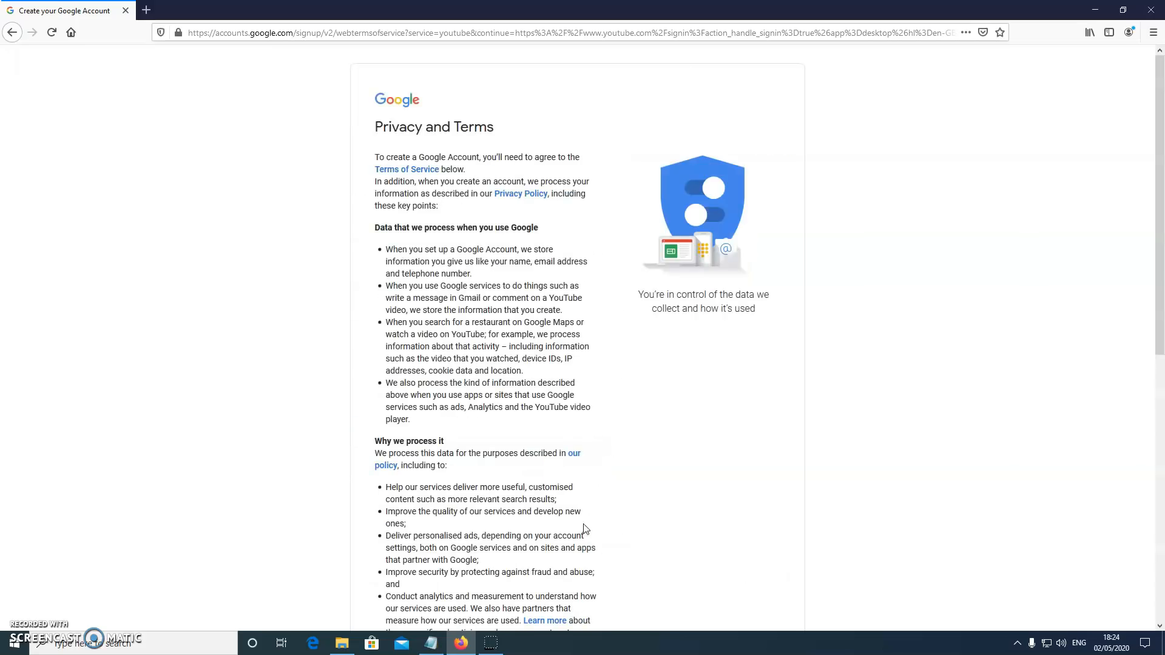
- Agree to the Terms of Service and the information processing, create the account, and confirm its personalisation settings
{"action": "scroll", "coordinate": [576, 498], "scroll_direction": "down", "scroll_amount": 10}
{"action": "left_click", "coordinate": [381, 452]}
{"action": "left_click", "coordinate": [382, 504]}
{"action": "left_click", "coordinate": [540, 560]}
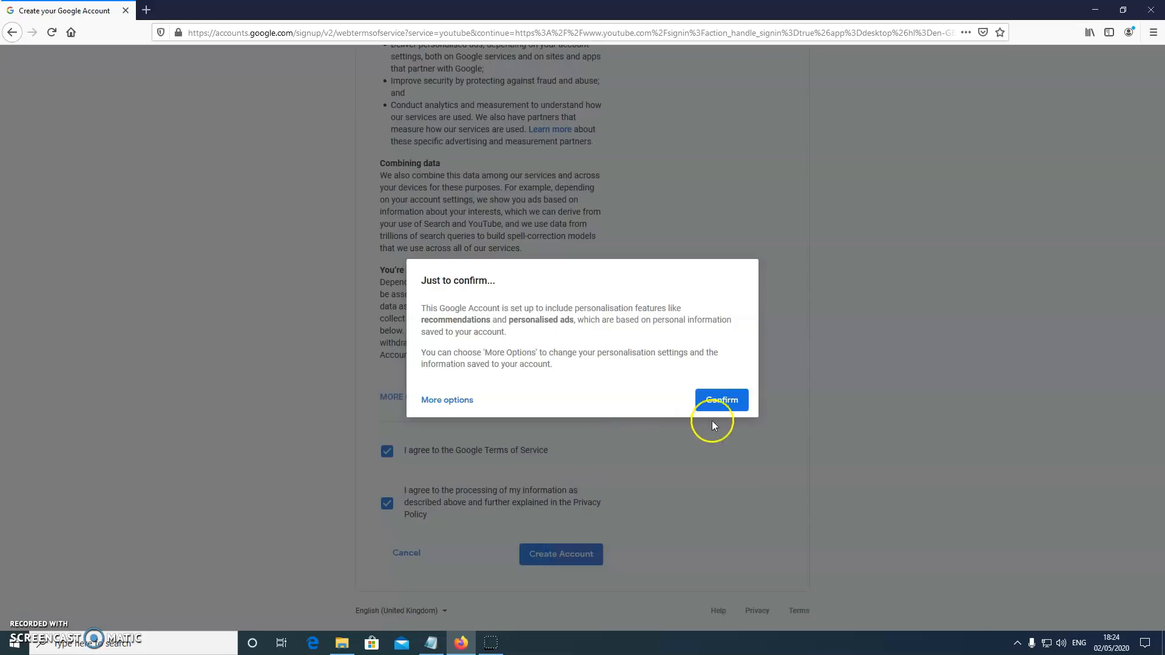
{"action": "left_click", "coordinate": [730, 400]}
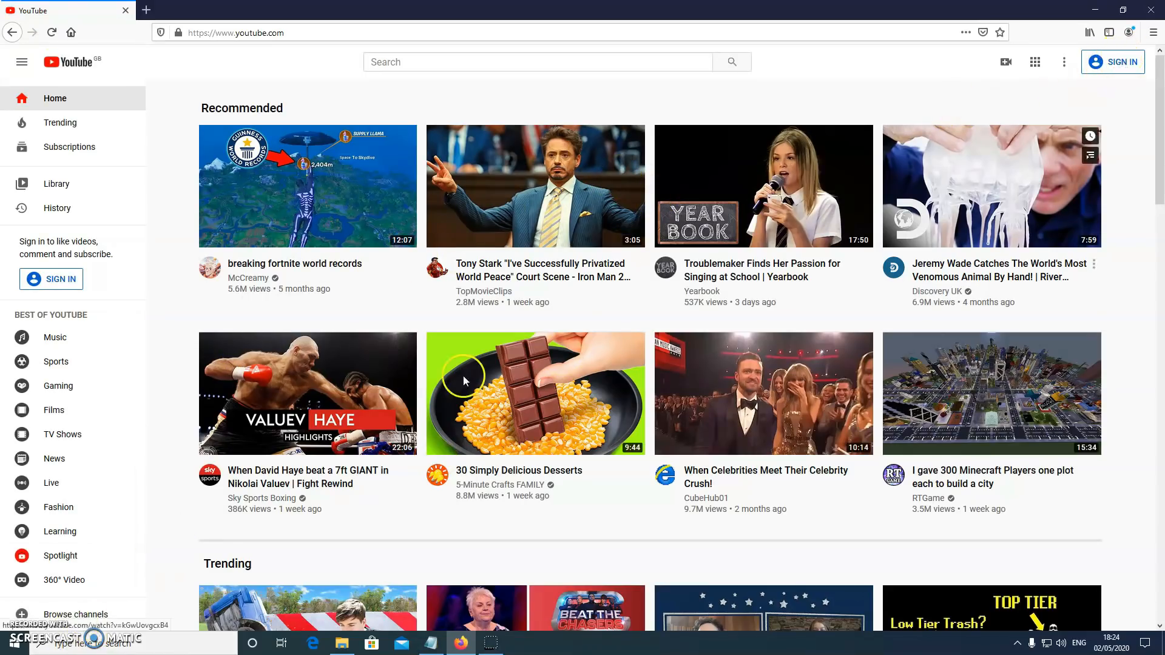
- Sign in to YouTube with the new account and check its e-mail address in the account details
{"action": "left_click", "coordinate": [1113, 62]}
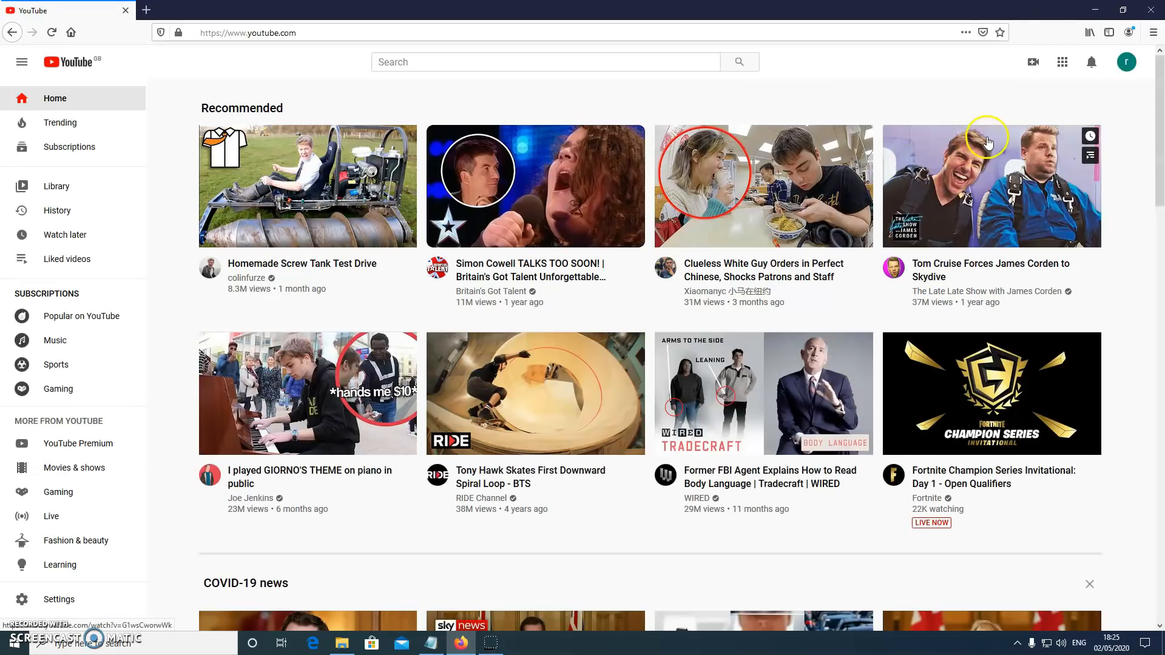
{"action": "left_click", "coordinate": [1127, 62]}
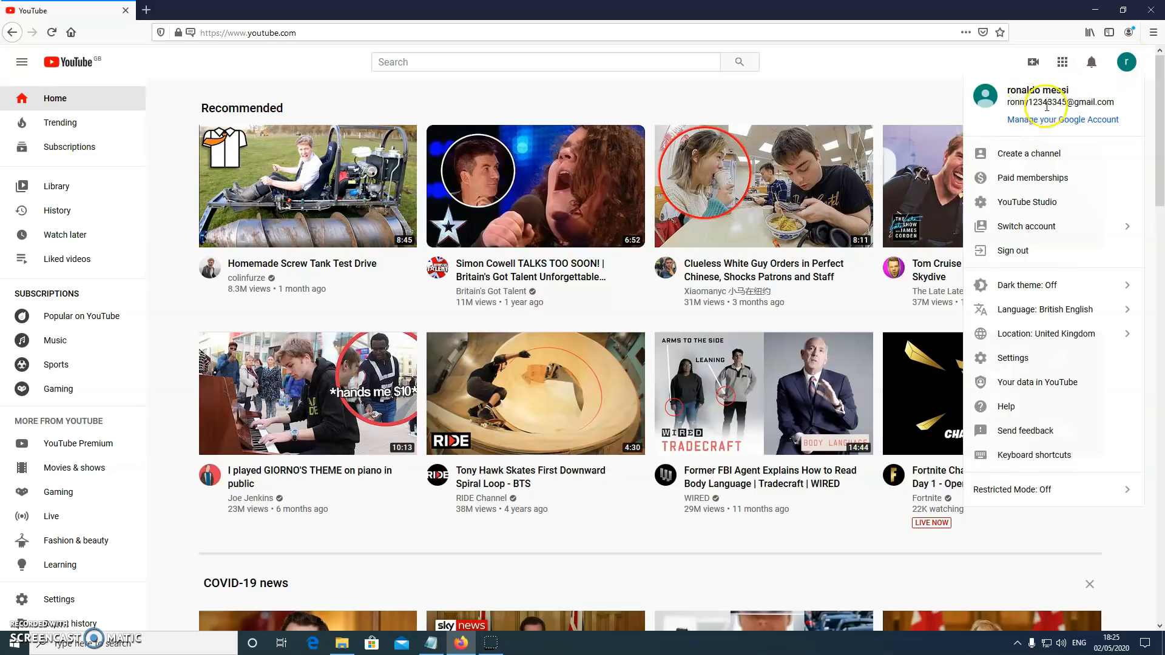
{"action": "left_click_drag", "start_coordinate": [1063, 102], "coordinate": [1037, 102]}
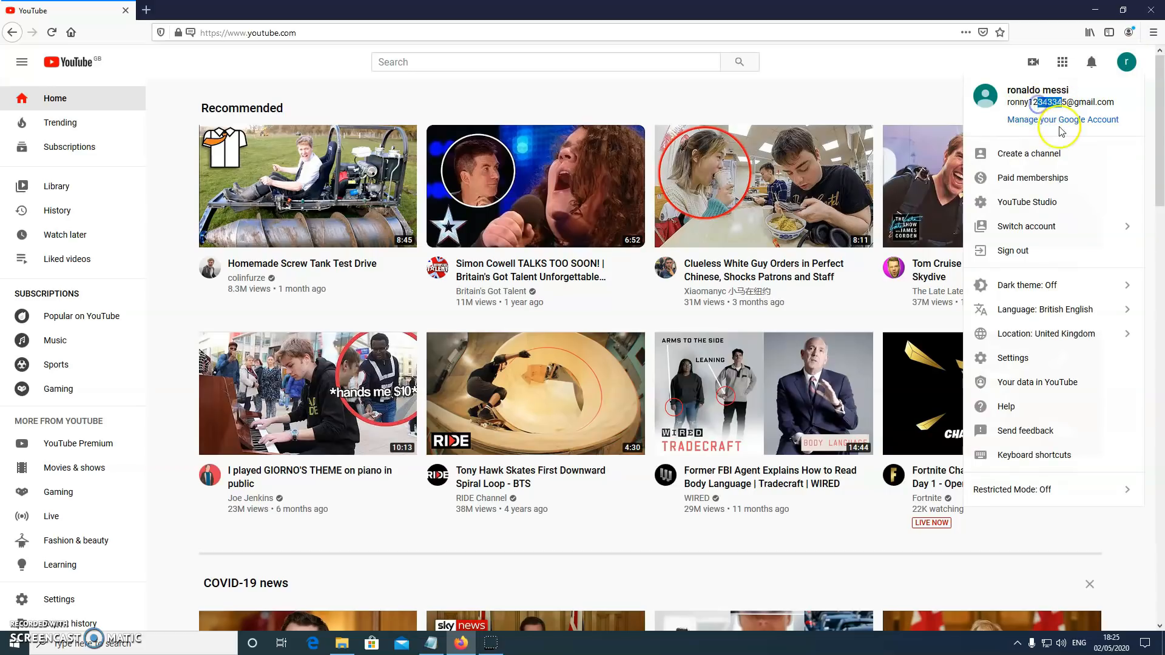
- Start creating a channel for the account and select the custom name option
{"action": "left_click", "coordinate": [1040, 154]}
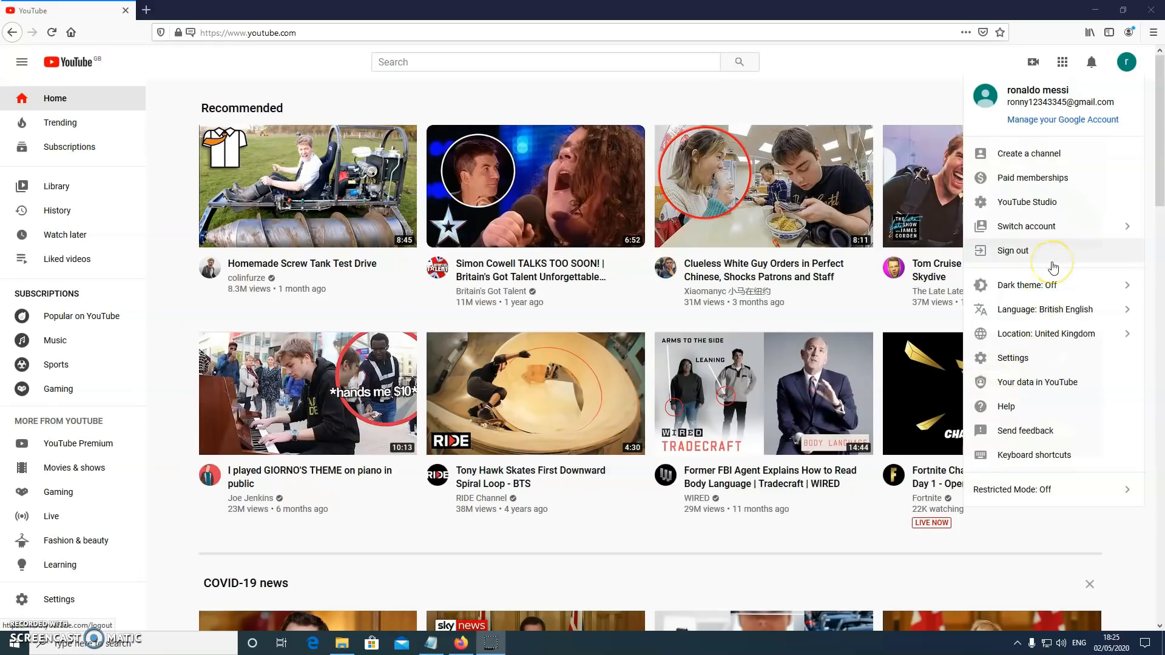
{"action": "left_click", "coordinate": [1036, 159]}
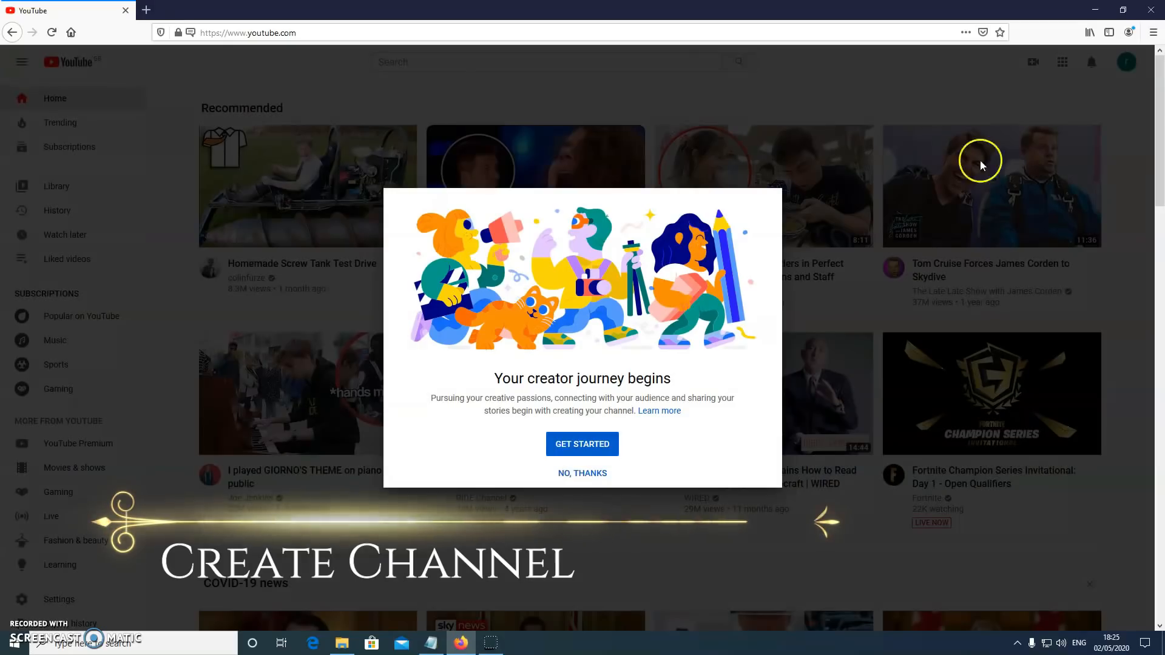
{"action": "left_click", "coordinate": [586, 446]}
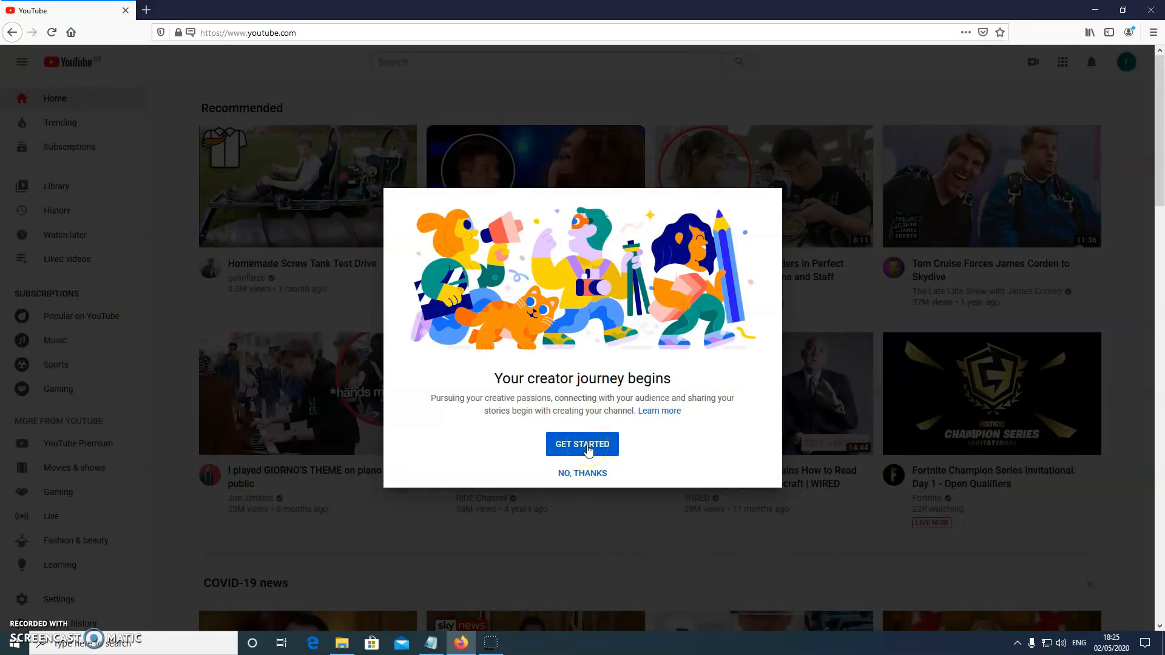
{"action": "left_click", "coordinate": [593, 446]}
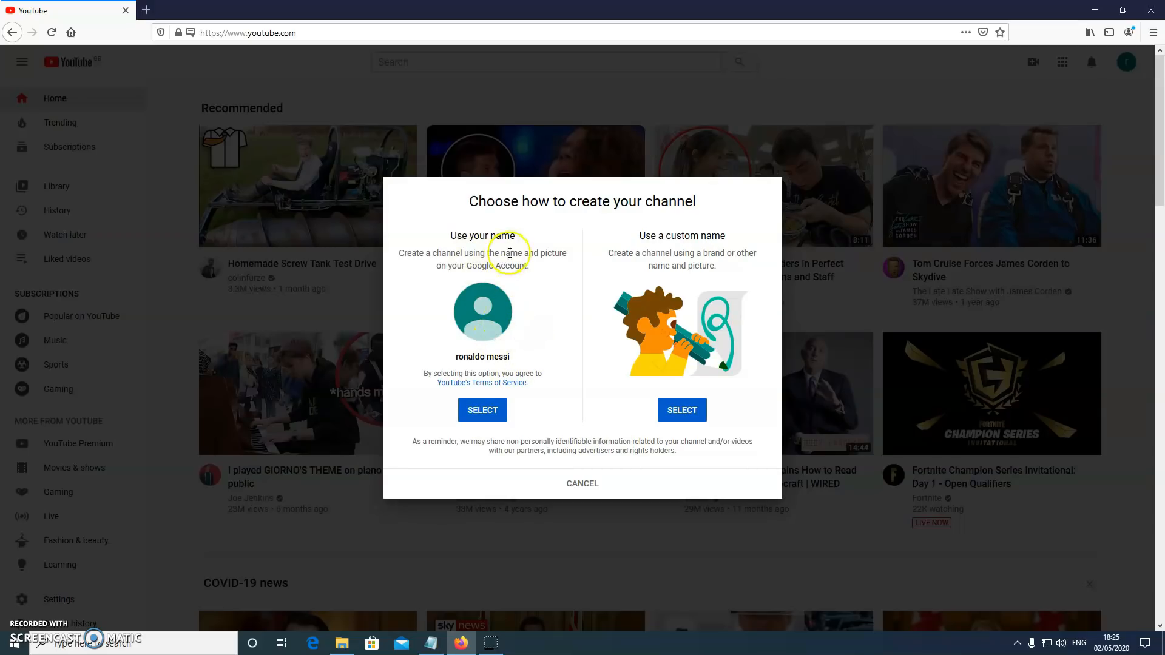
{"action": "left_click_drag", "start_coordinate": [532, 362], "coordinate": [533, 359]}
{"action": "left_click", "coordinate": [534, 359]}
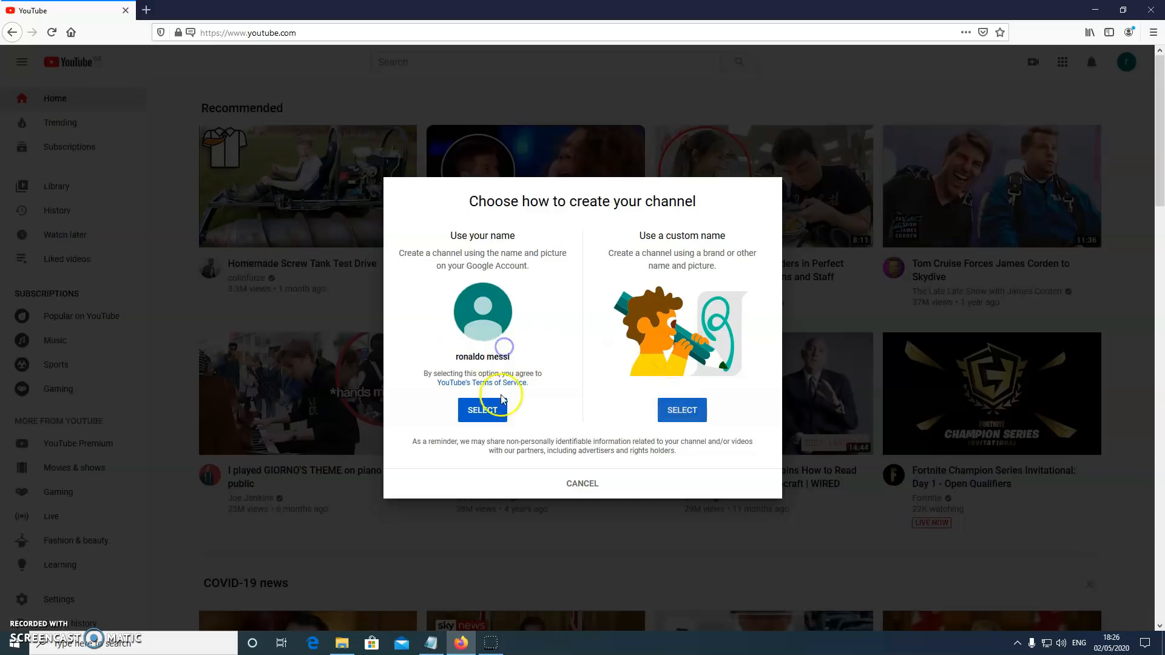
{"action": "left_click", "coordinate": [683, 417]}
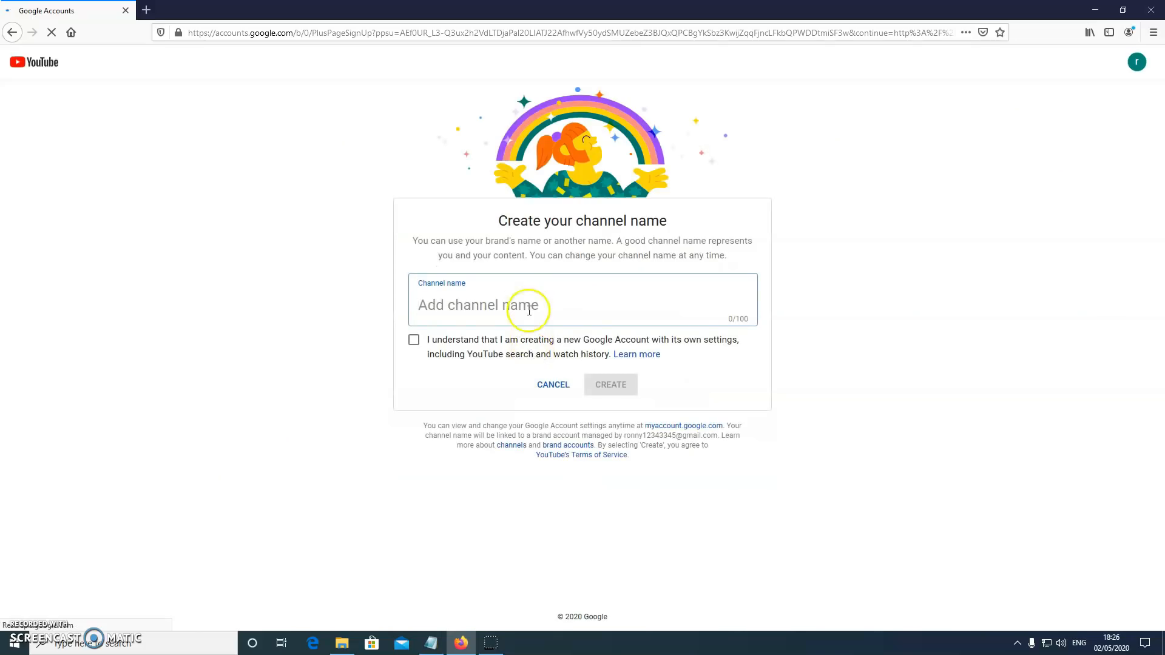
- Create the channel with the name "Ronaldo Don", acknowledging that it makes a new Google Account with its own settings
{"action": "left_click", "coordinate": [492, 301]}
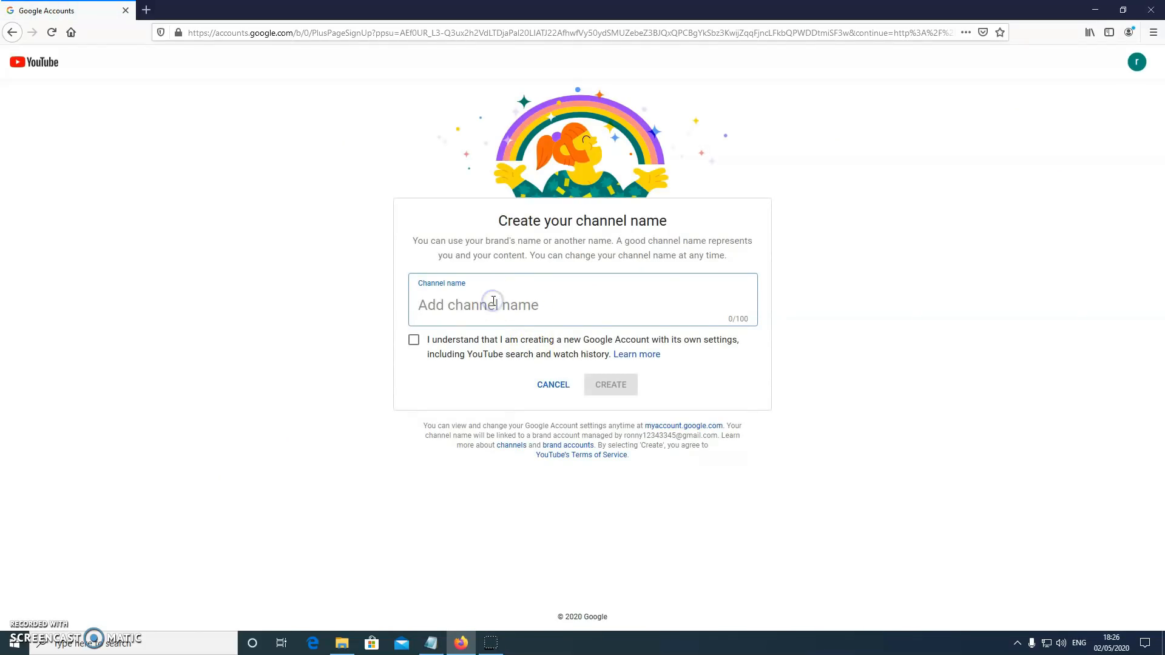
{"action": "type", "text": "Ronaldo Don"}
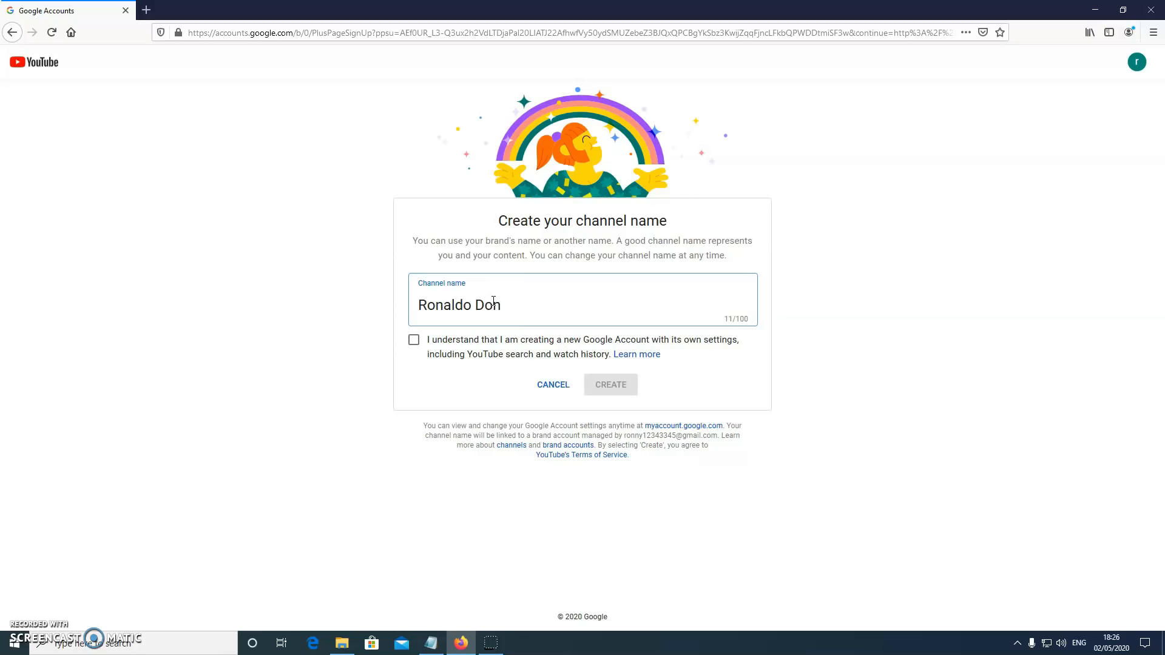
{"action": "left_click", "coordinate": [415, 340]}
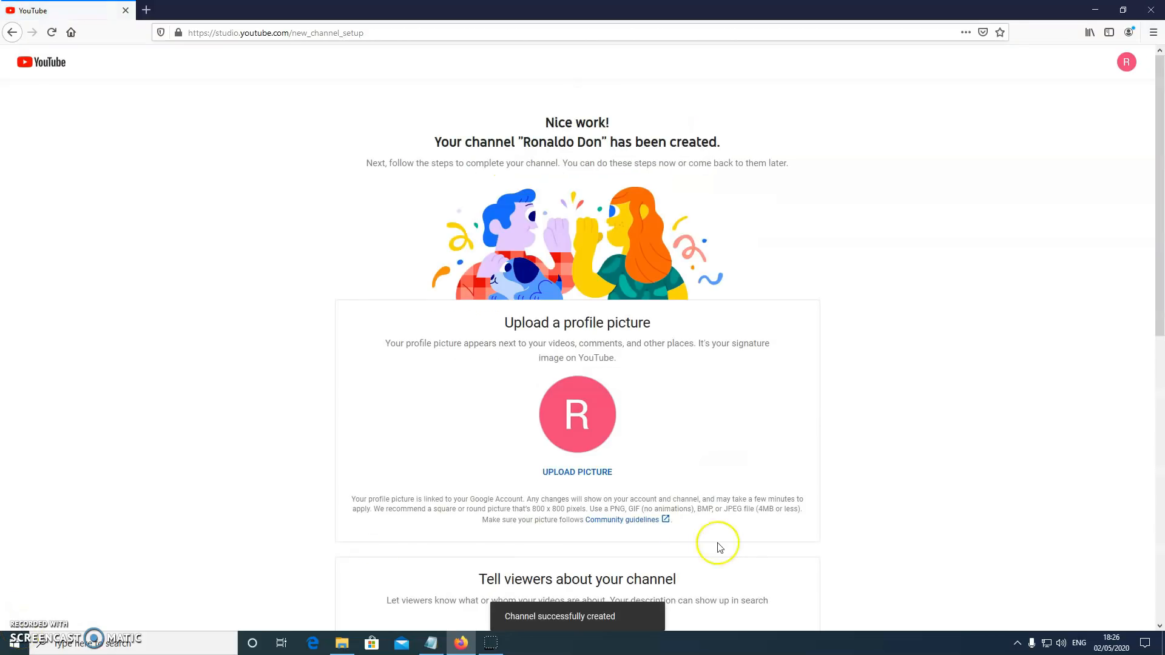
- Review the profile picture, description and link sections of the channel setup page, and switch to the XQUIZIT info channel page
{"action": "scroll", "coordinate": [903, 437], "scroll_direction": "down", "scroll_amount": 8}
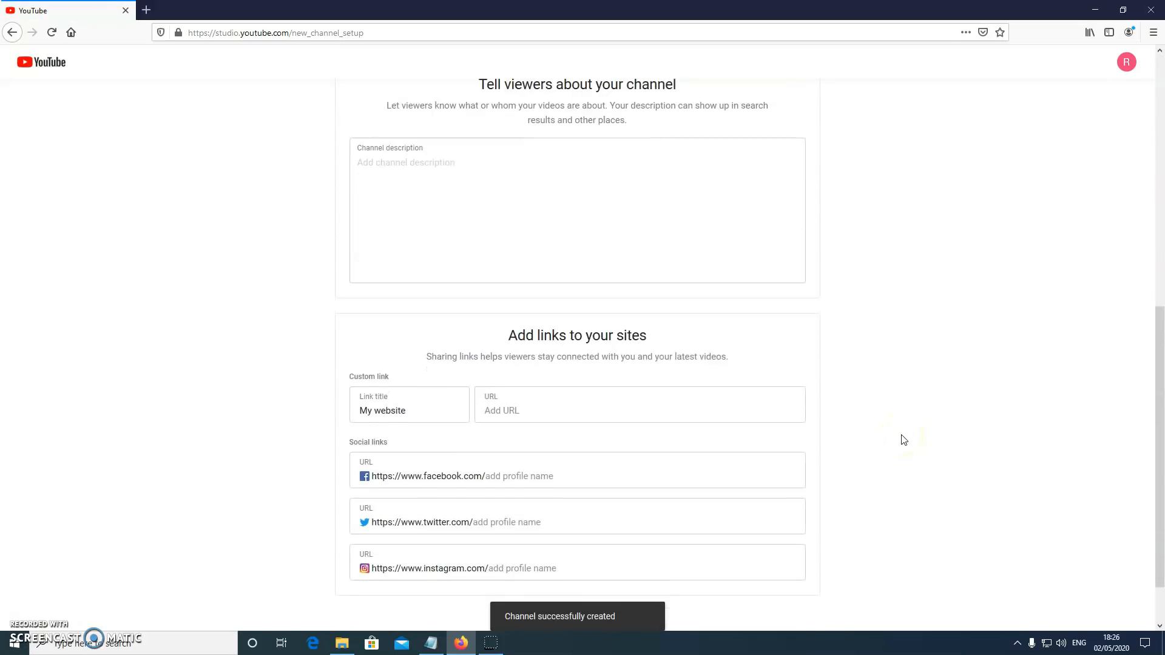
{"action": "scroll", "coordinate": [904, 439], "scroll_direction": "up", "scroll_amount": 6}
{"action": "scroll", "coordinate": [904, 440], "scroll_direction": "up", "scroll_amount": 2}
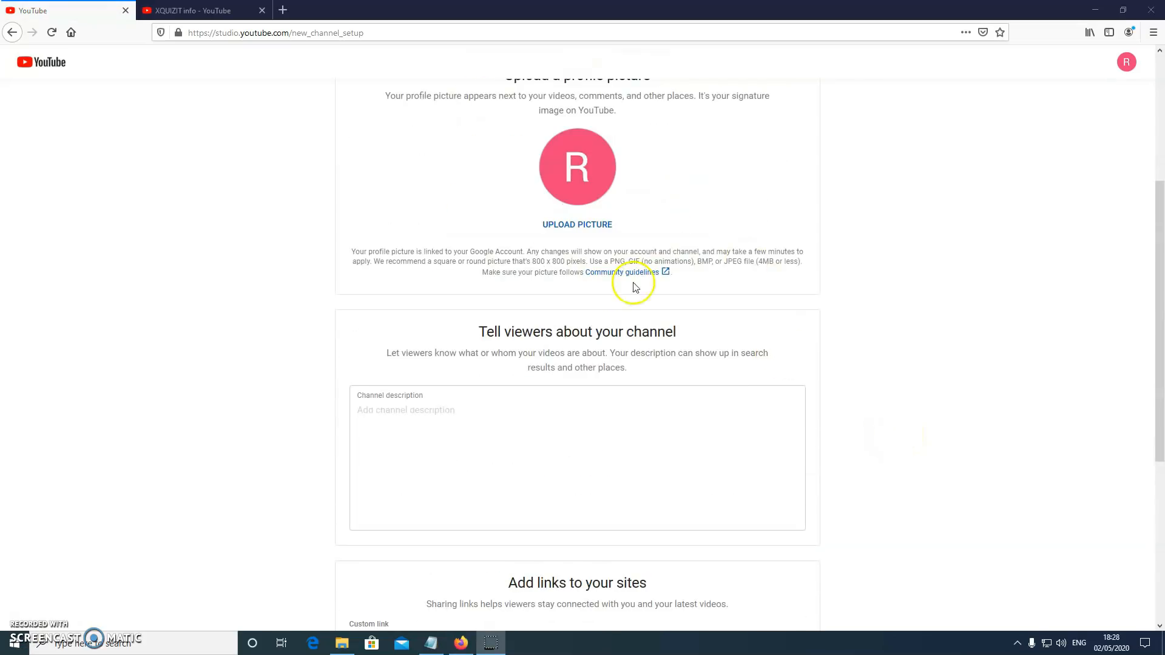
{"action": "scroll", "coordinate": [894, 344], "scroll_direction": "up", "scroll_amount": 3}
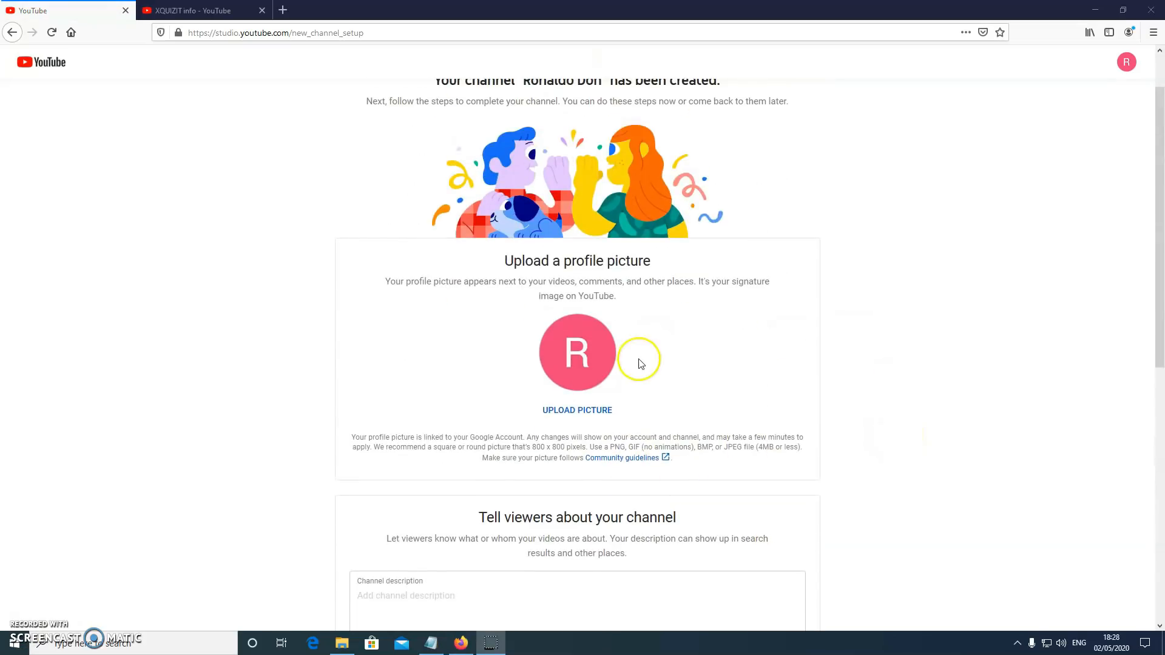
{"action": "scroll", "coordinate": [587, 372], "scroll_direction": "down", "scroll_amount": 1}
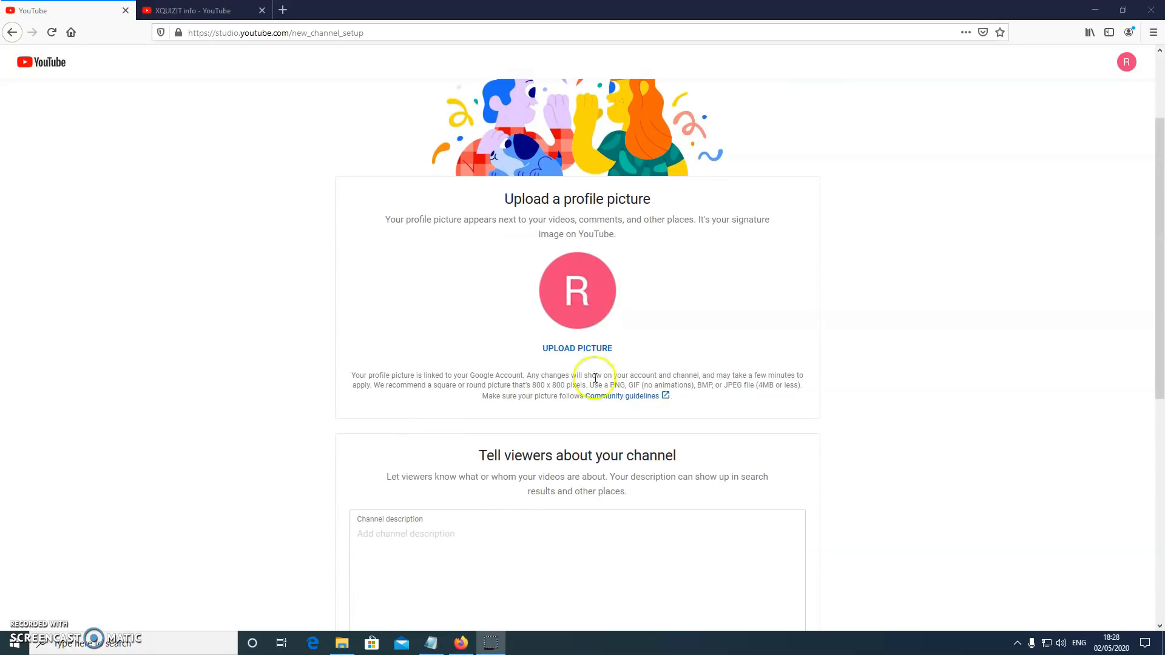
{"action": "left_click", "coordinate": [141, 11]}
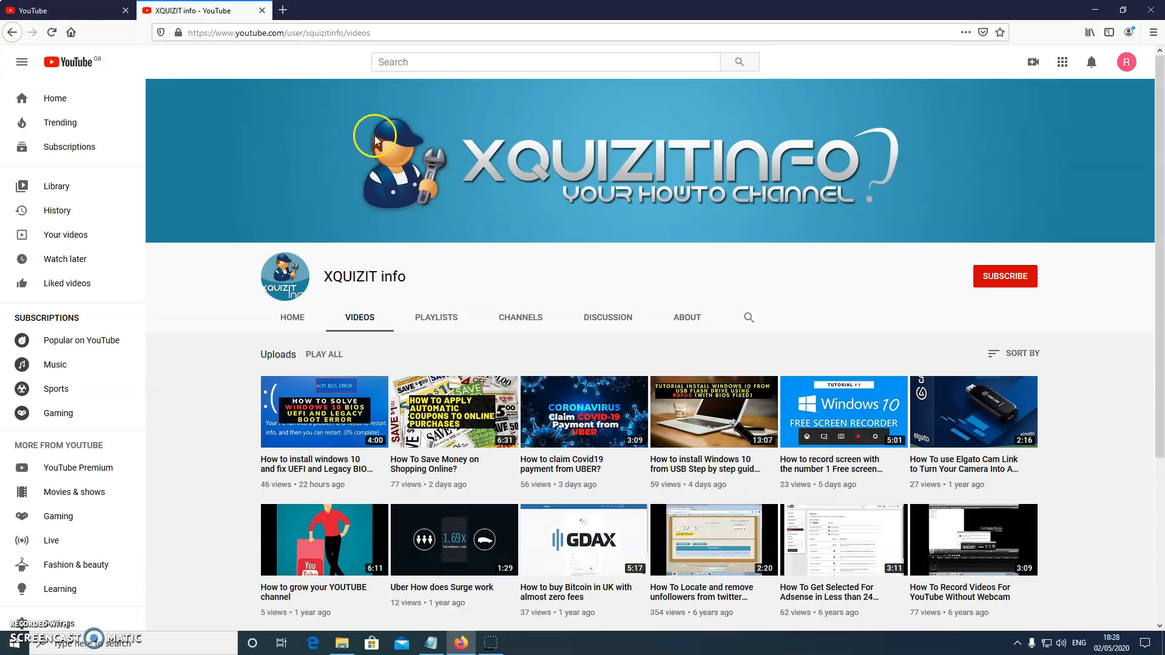
- Return to the channel setup page, enter the channel description "this chnanel is about ronaldo", and save it
{"action": "left_click", "coordinate": [88, 10]}
{"action": "scroll", "coordinate": [514, 371], "scroll_direction": "down", "scroll_amount": 3}
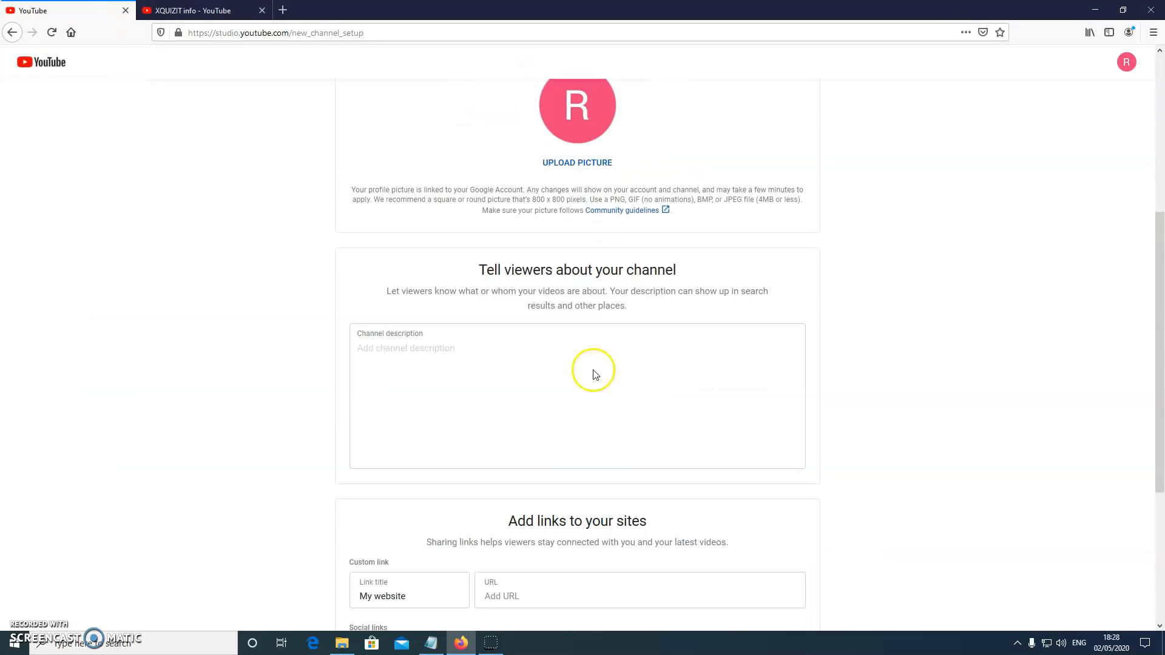
{"action": "left_click", "coordinate": [545, 343]}
{"action": "scroll", "coordinate": [546, 344], "scroll_direction": "down", "scroll_amount": 4}
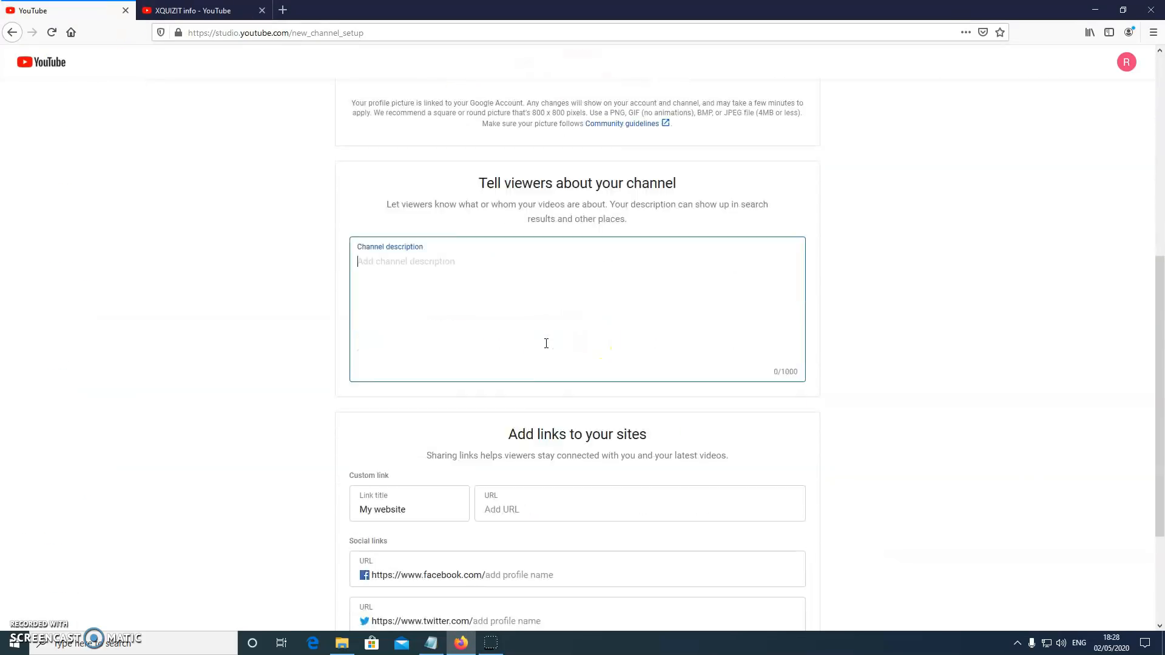
{"action": "left_click", "coordinate": [421, 148]}
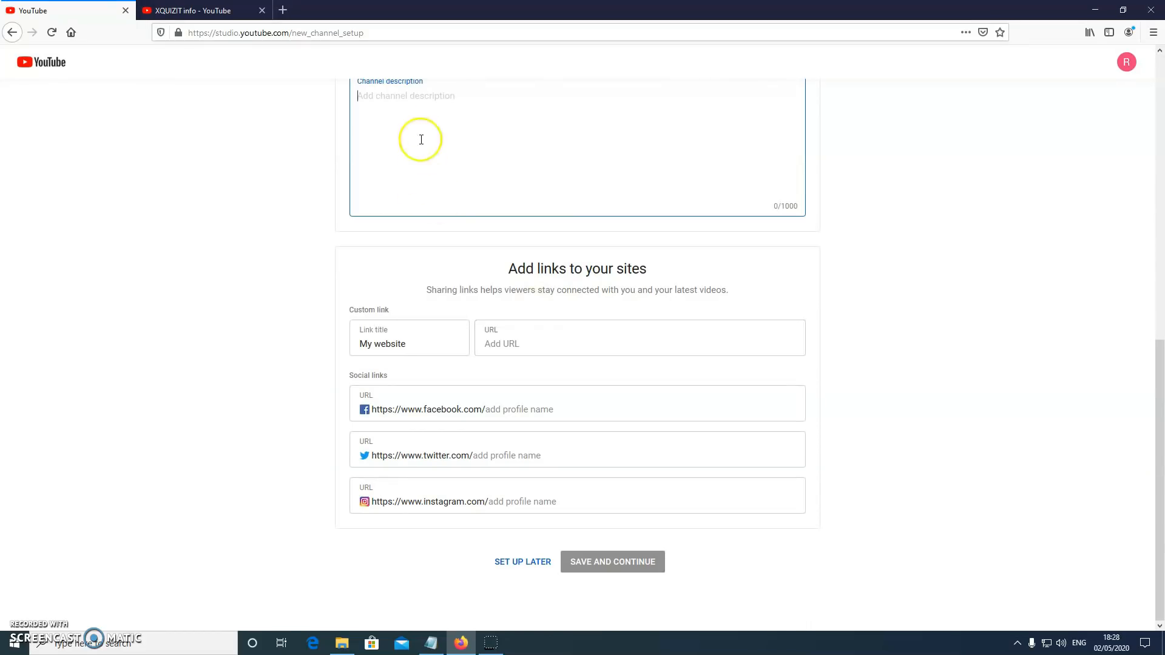
{"action": "type", "text": "this chnanel is about ronaldo"}
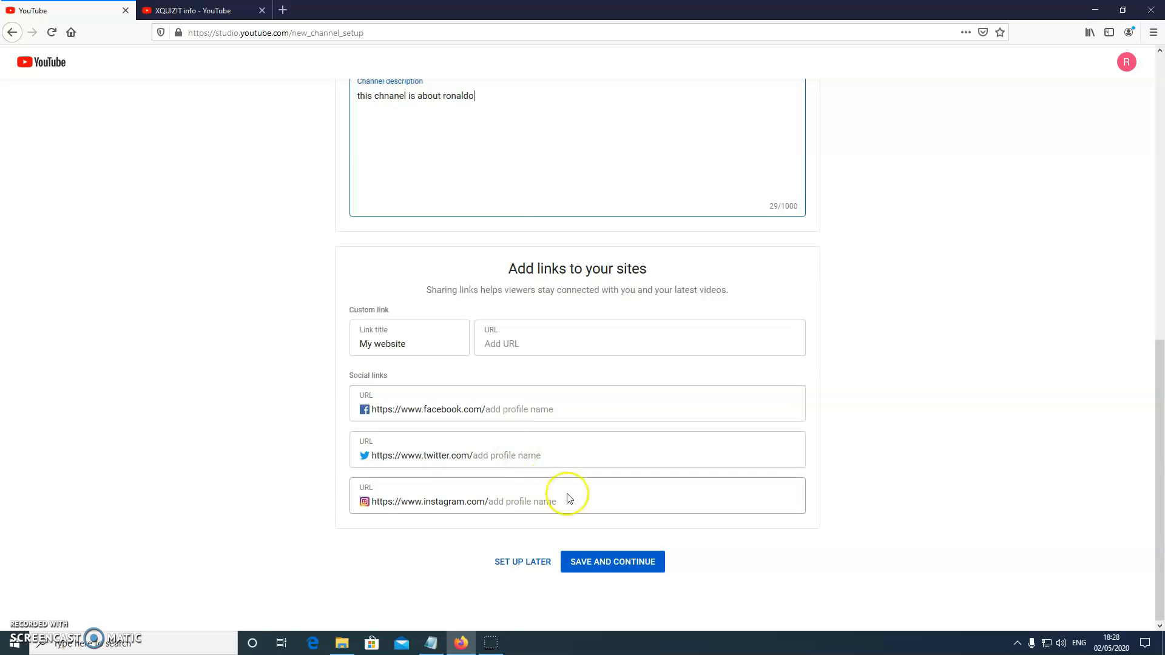
{"action": "left_click", "coordinate": [614, 564]}
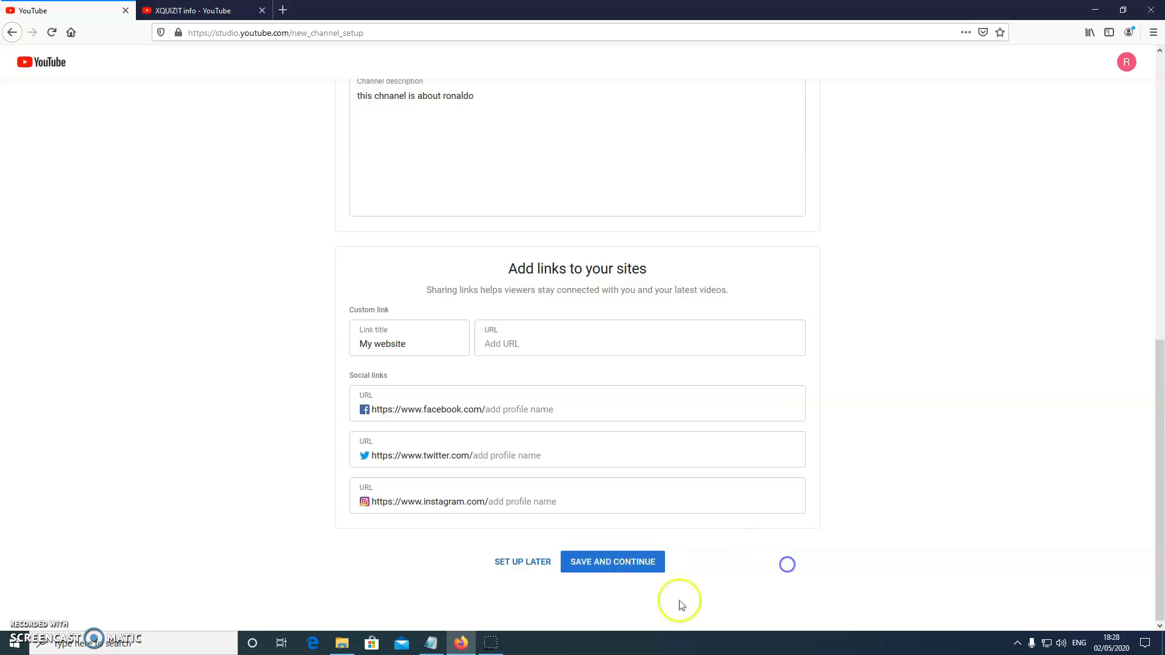
{"action": "left_click", "coordinate": [601, 562]}
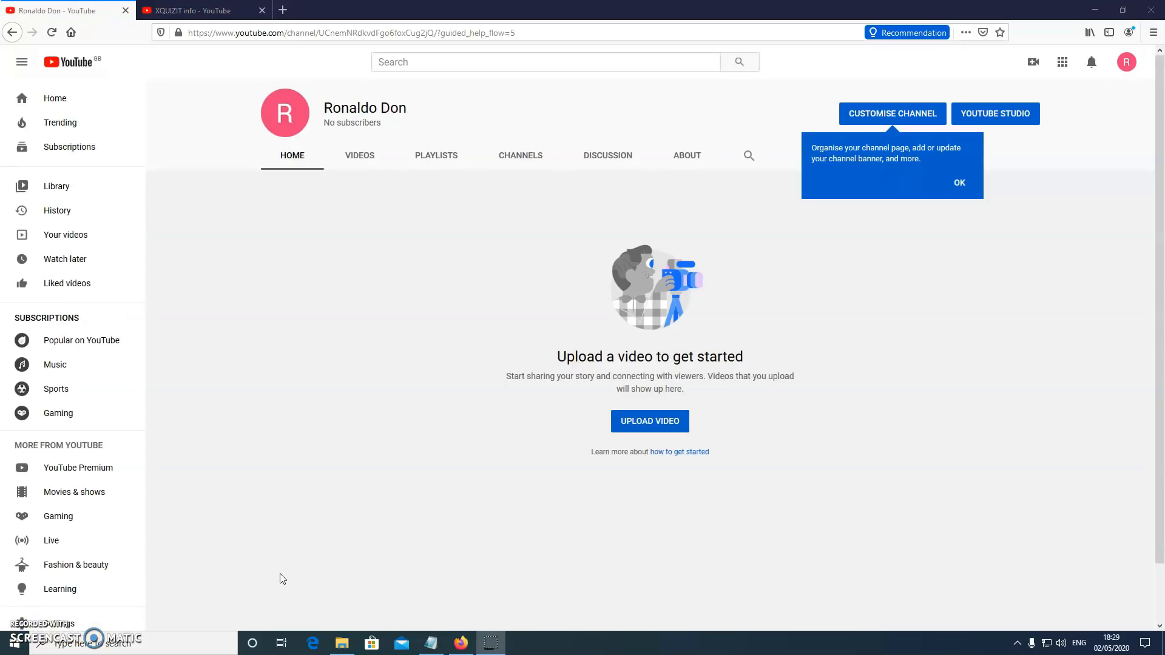
- Dismiss the customisation tip, look at the new channel's Videos and Home sections, and briefly visit the video upload page
{"action": "left_click", "coordinate": [698, 528]}
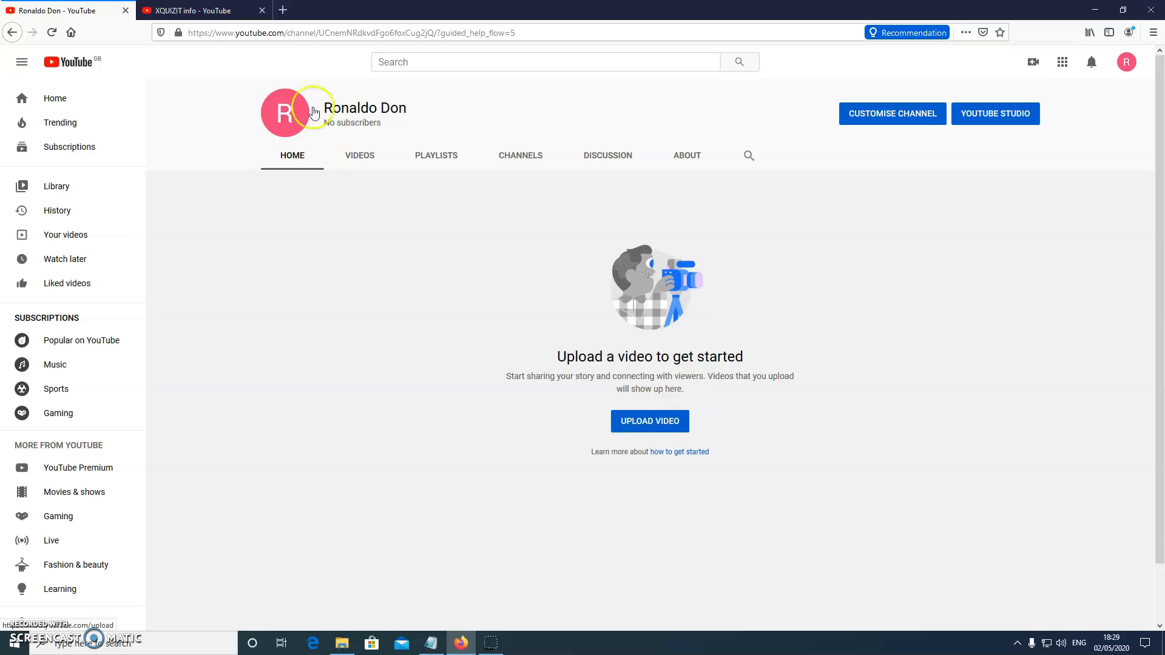
{"action": "left_click", "coordinate": [359, 156]}
{"action": "left_click", "coordinate": [307, 162]}
{"action": "left_click", "coordinate": [651, 420]}
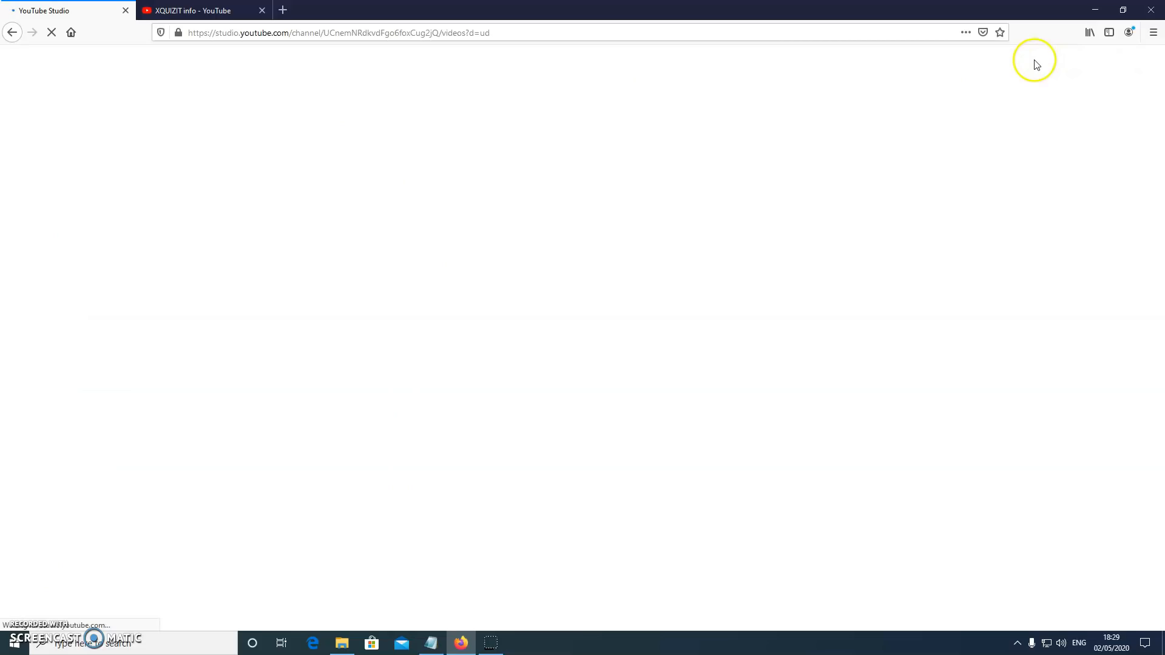
{"action": "left_click", "coordinate": [12, 33]}
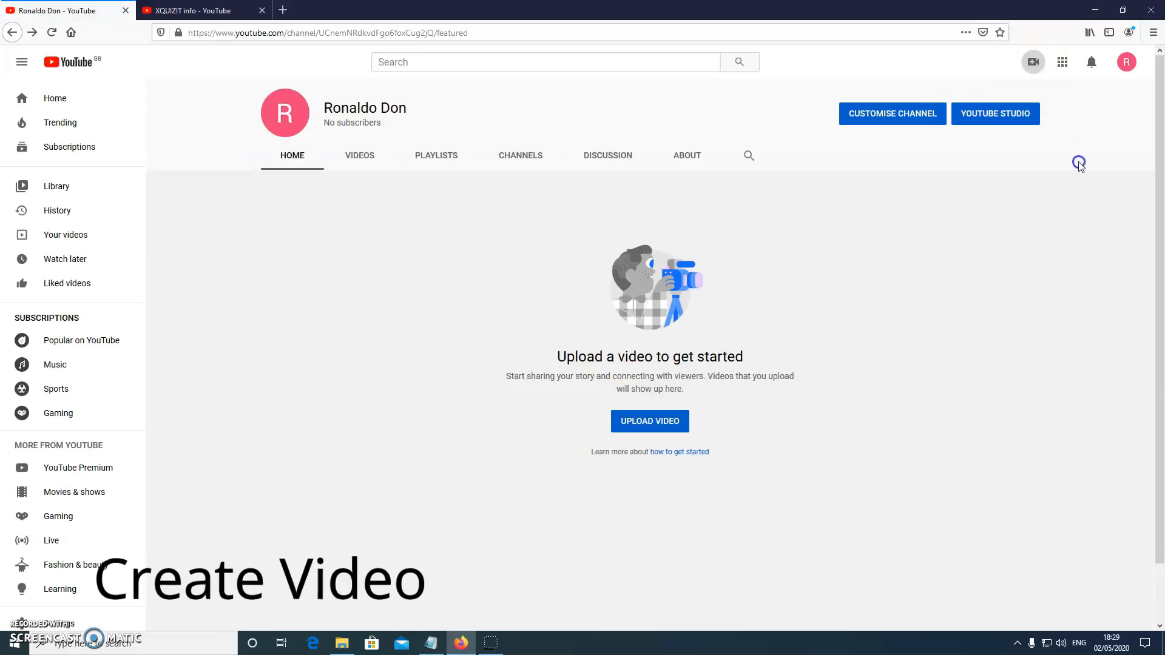
- Start a video upload and select the file "Video Backgrounds - 30098" from the Downloads folder
{"action": "left_click", "coordinate": [1033, 61]}
{"action": "left_click", "coordinate": [1056, 91]}
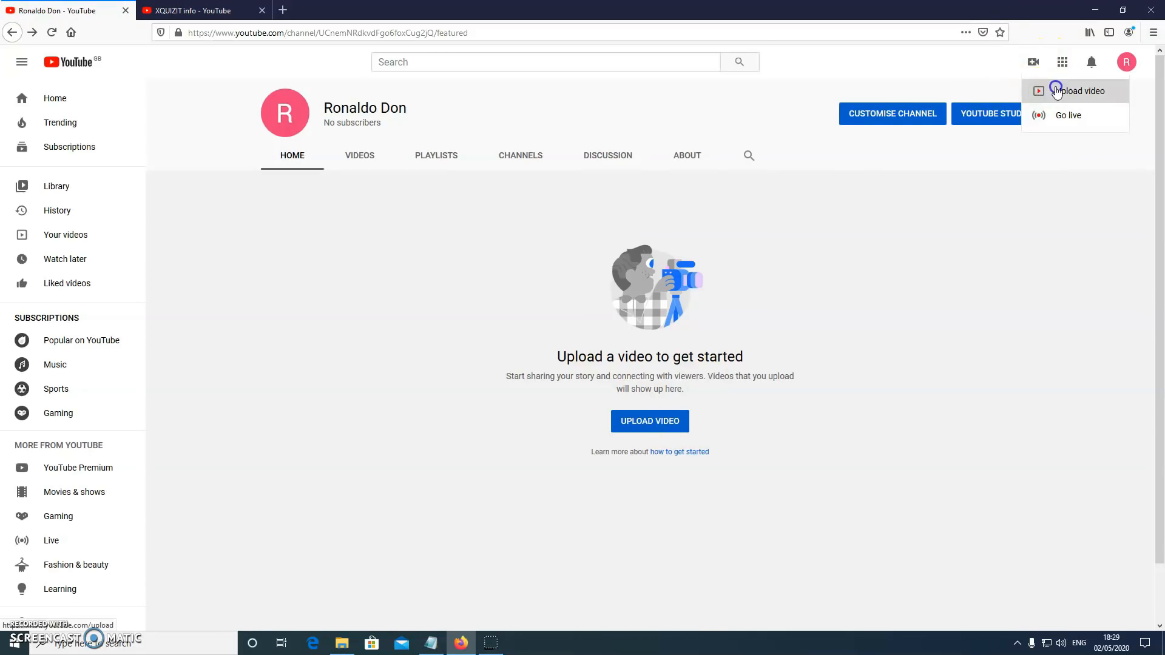
{"action": "left_click_drag", "start_coordinate": [1057, 89], "coordinate": [1137, 86]}
{"action": "left_click", "coordinate": [1073, 91]}
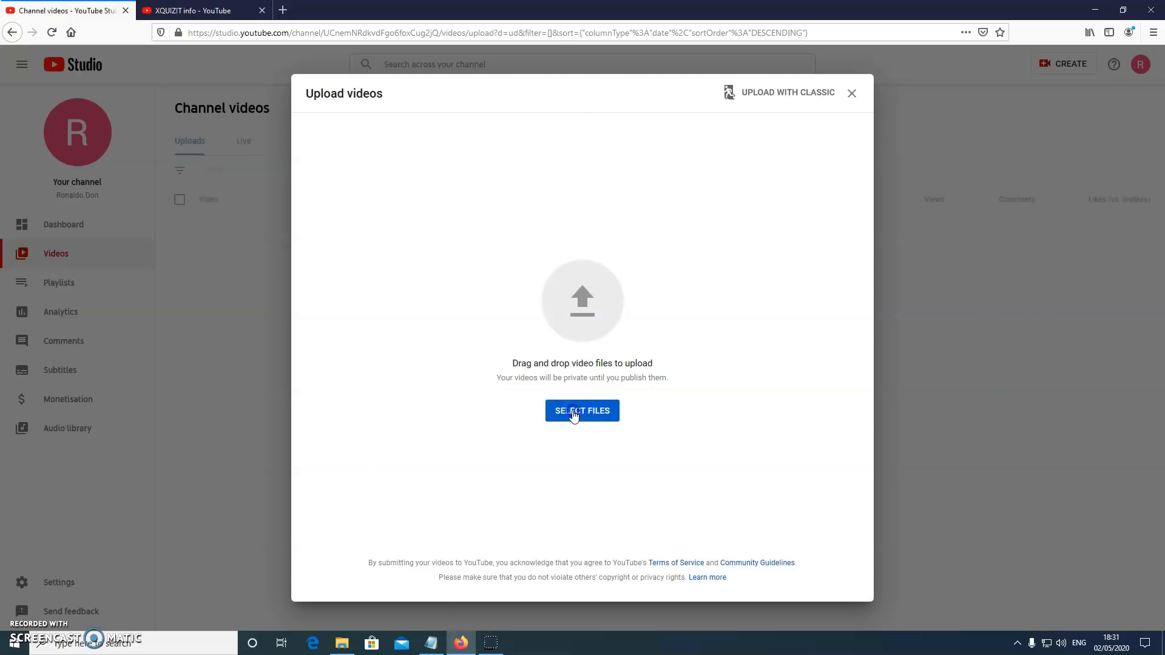
{"action": "left_click", "coordinate": [582, 410]}
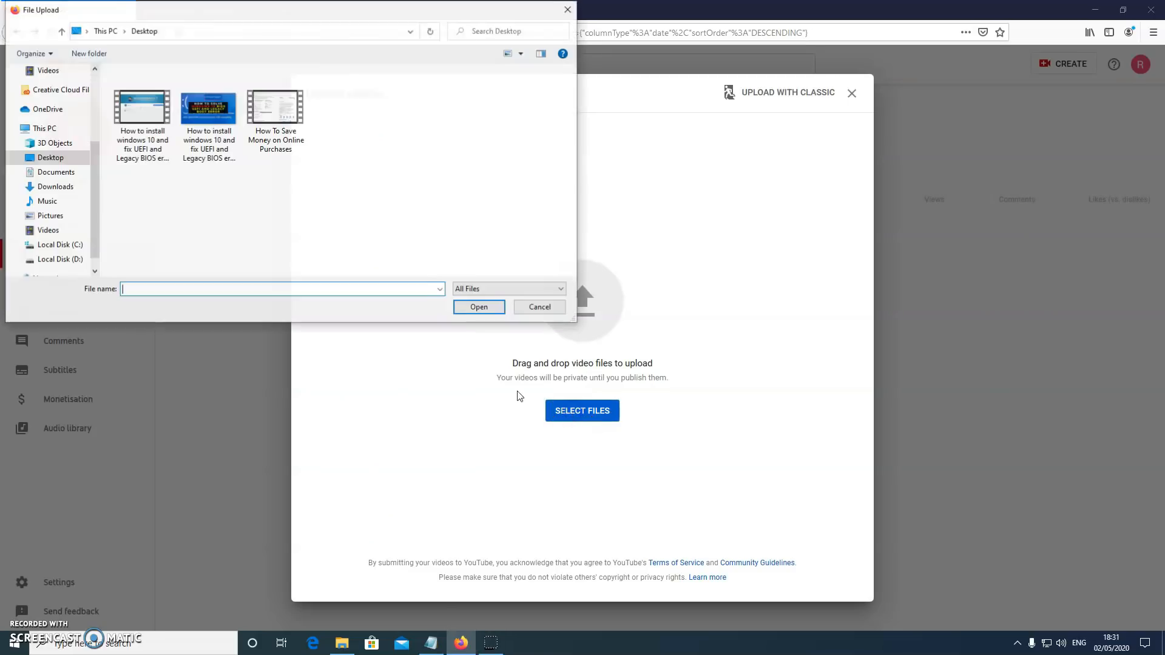
{"action": "left_click", "coordinate": [48, 188]}
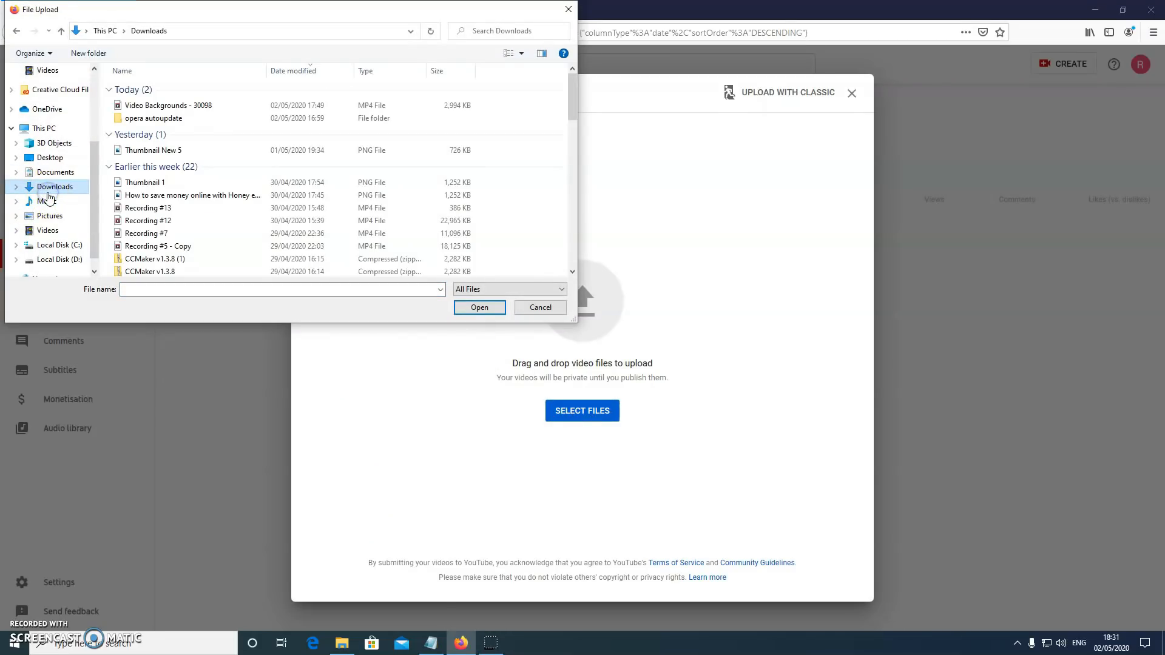
{"action": "left_click", "coordinate": [57, 217]}
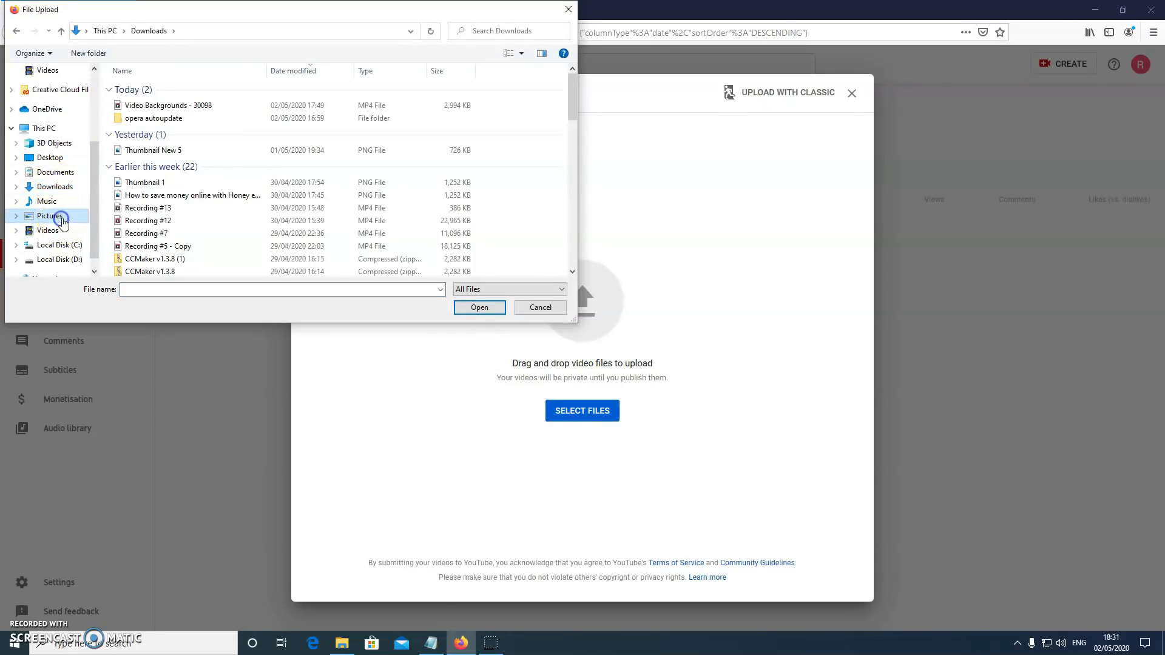
{"action": "left_click", "coordinate": [249, 127]}
{"action": "left_click", "coordinate": [475, 308]}
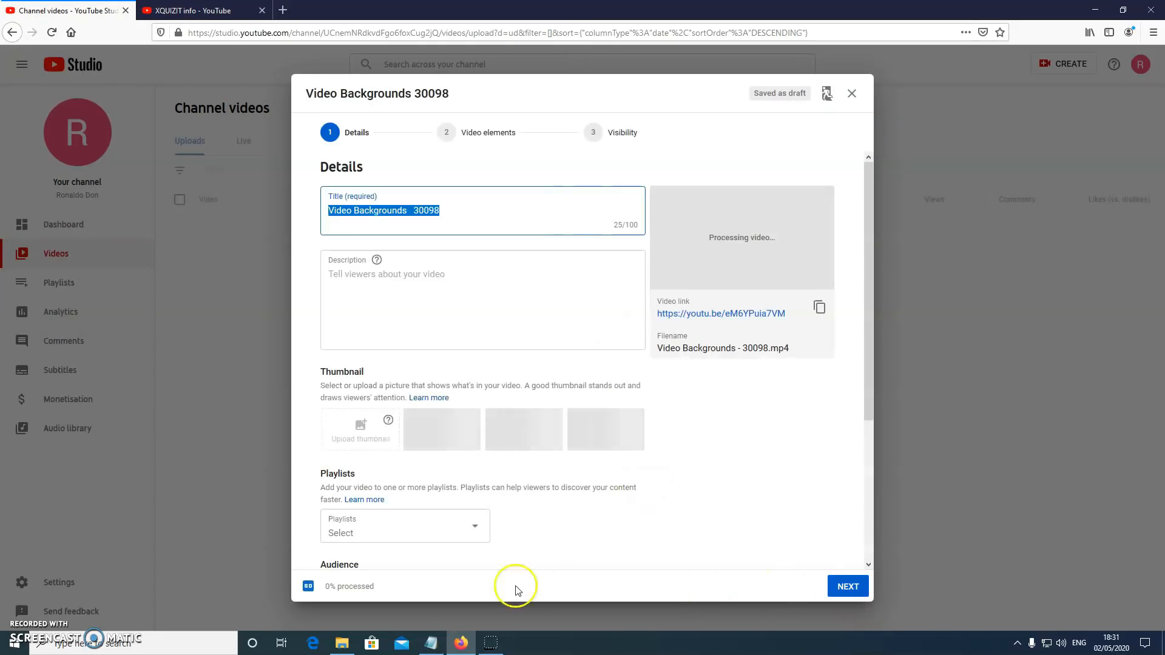
- Enter "this vbideo is about ronaldo" as the video's description
{"action": "left_click", "coordinate": [386, 275]}
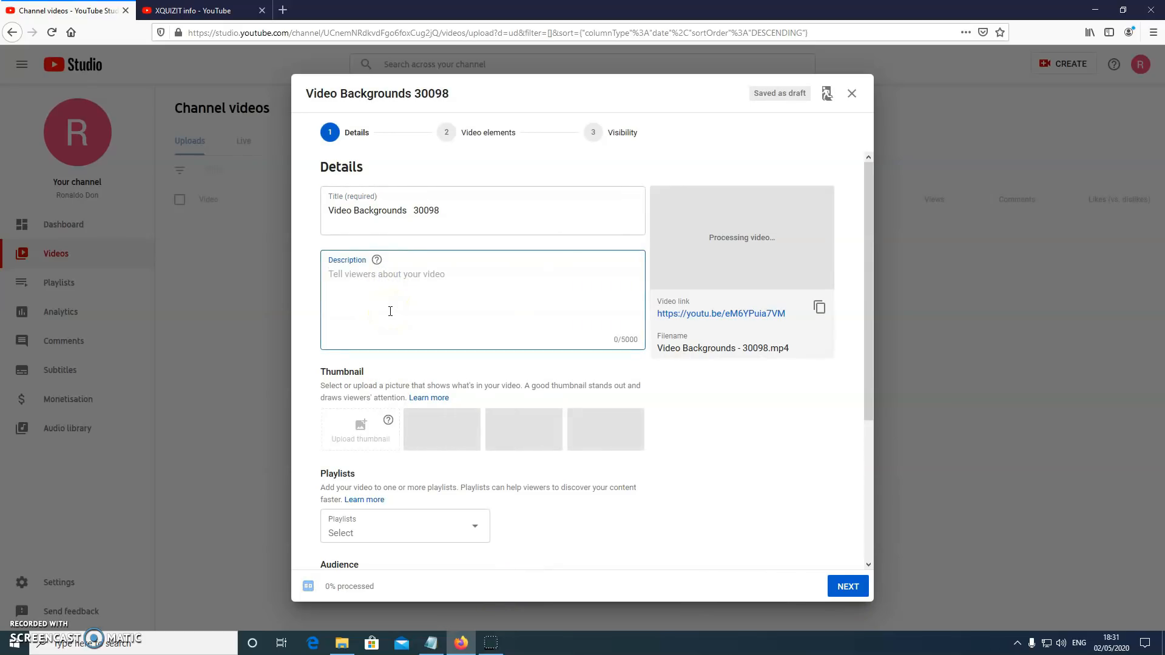
{"action": "type", "text": "this vbideo os"}
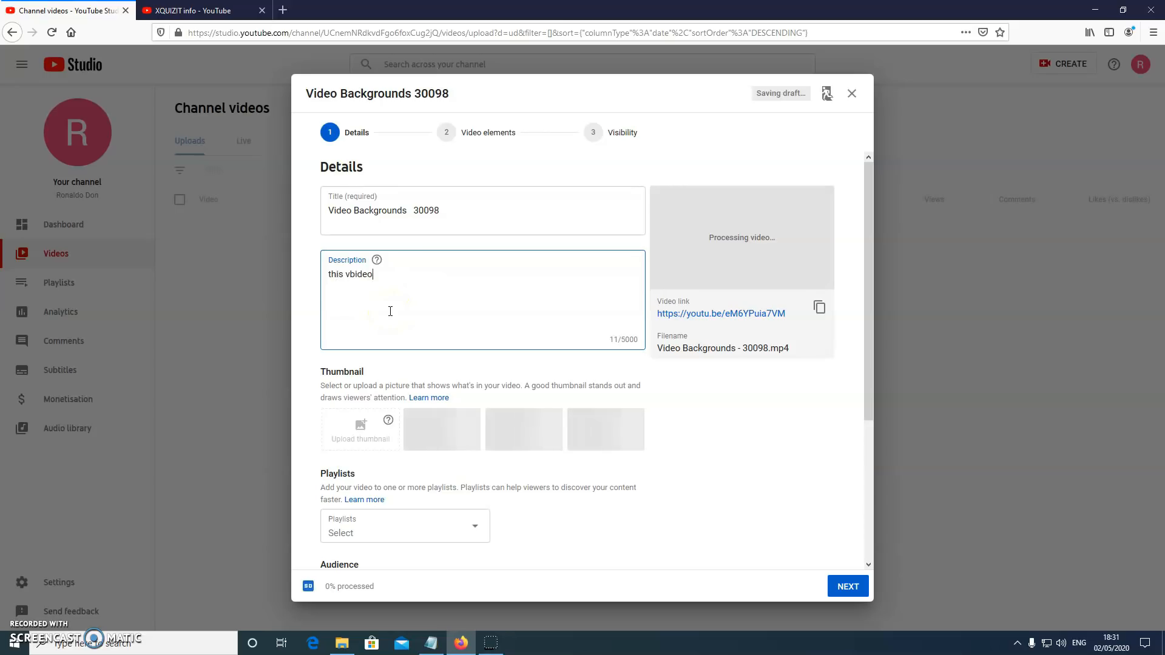
{"action": "type", "text": "is about ronaldo"}
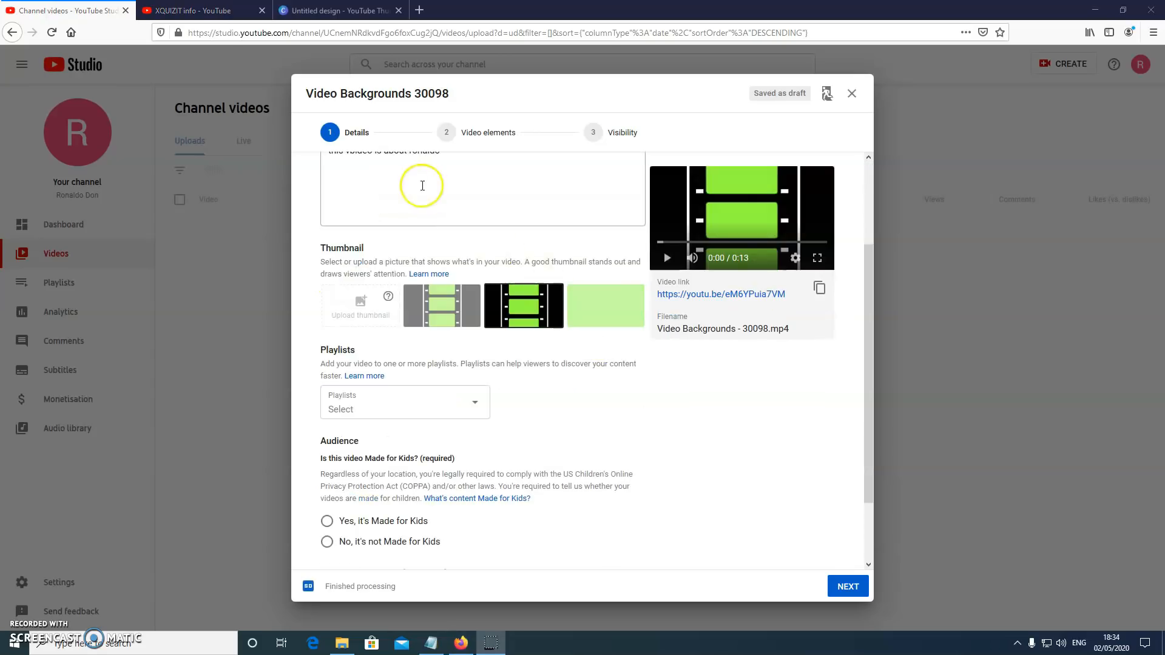
- Switch to Canva to view a blank YouTube Thumbnail design, and return to the video details in YouTube Studio
{"action": "scroll", "coordinate": [429, 203], "scroll_direction": "up", "scroll_amount": 3}
{"action": "scroll", "coordinate": [434, 194], "scroll_direction": "down", "scroll_amount": 2}
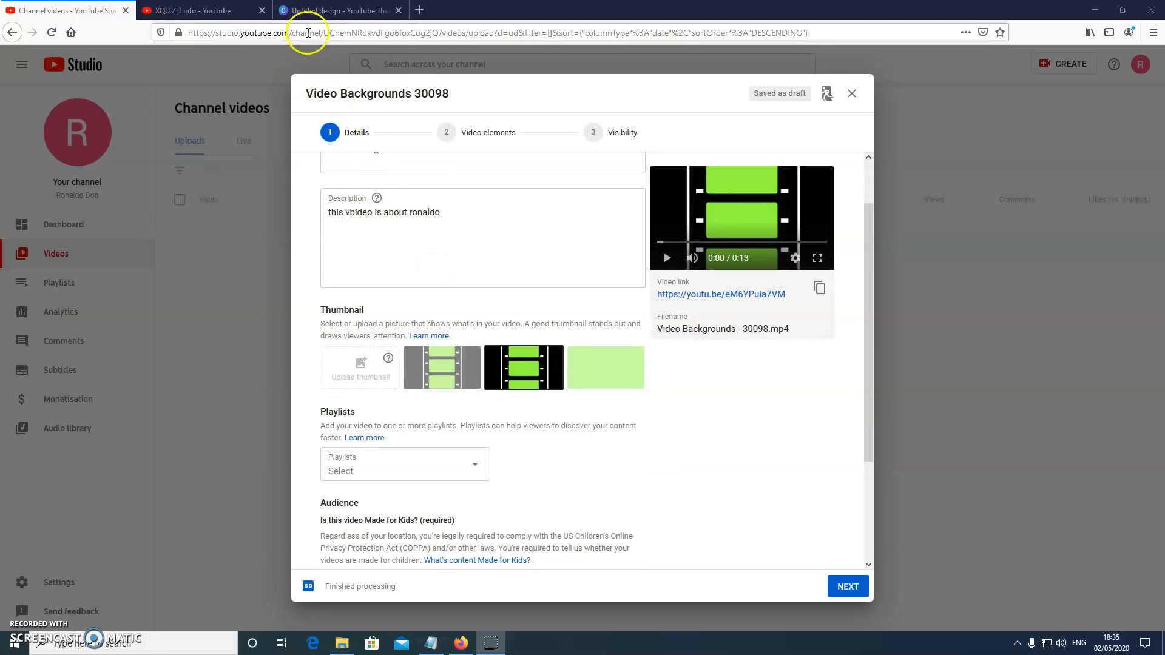
{"action": "left_click", "coordinate": [316, 10]}
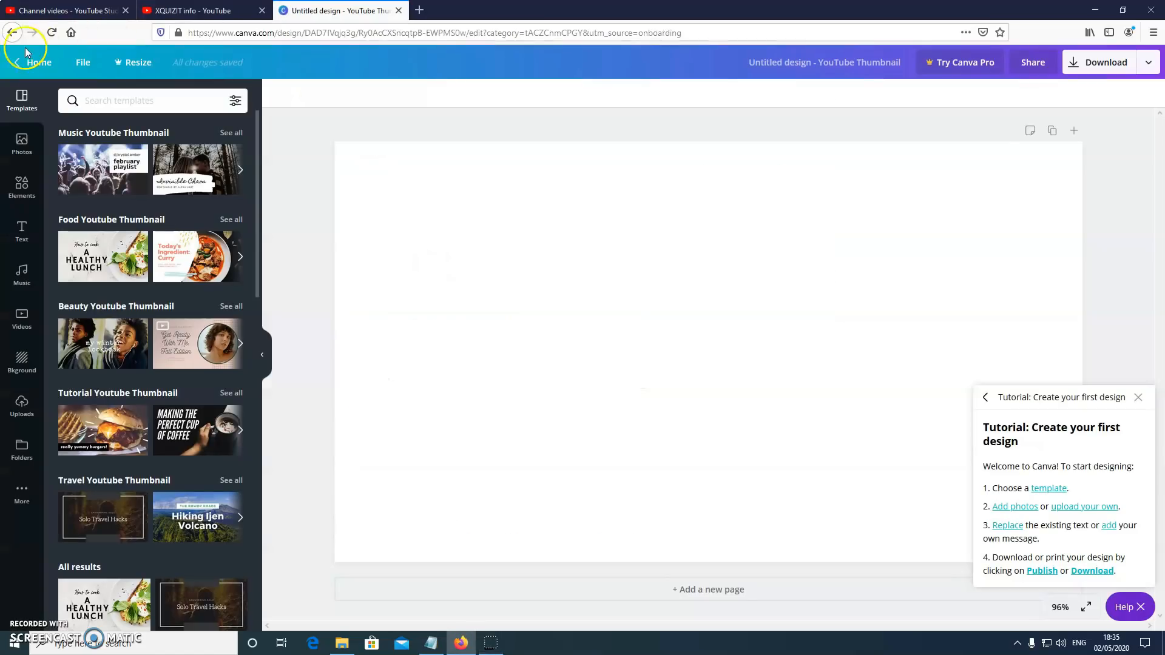
{"action": "left_click", "coordinate": [5, 35]}
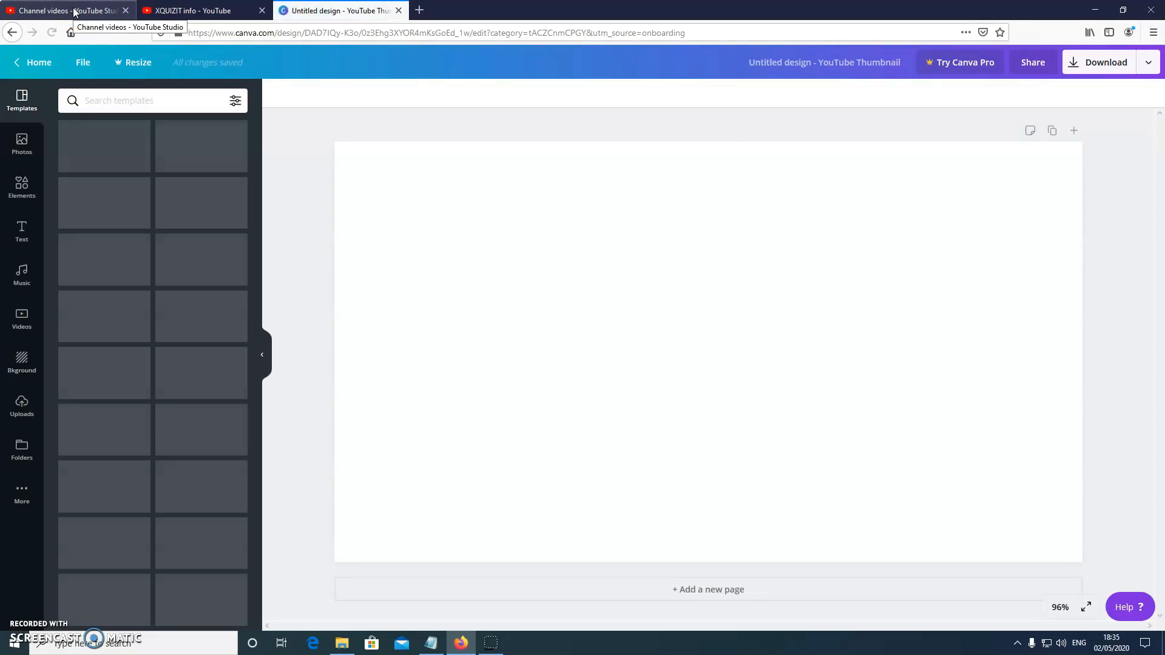
{"action": "left_click", "coordinate": [74, 12]}
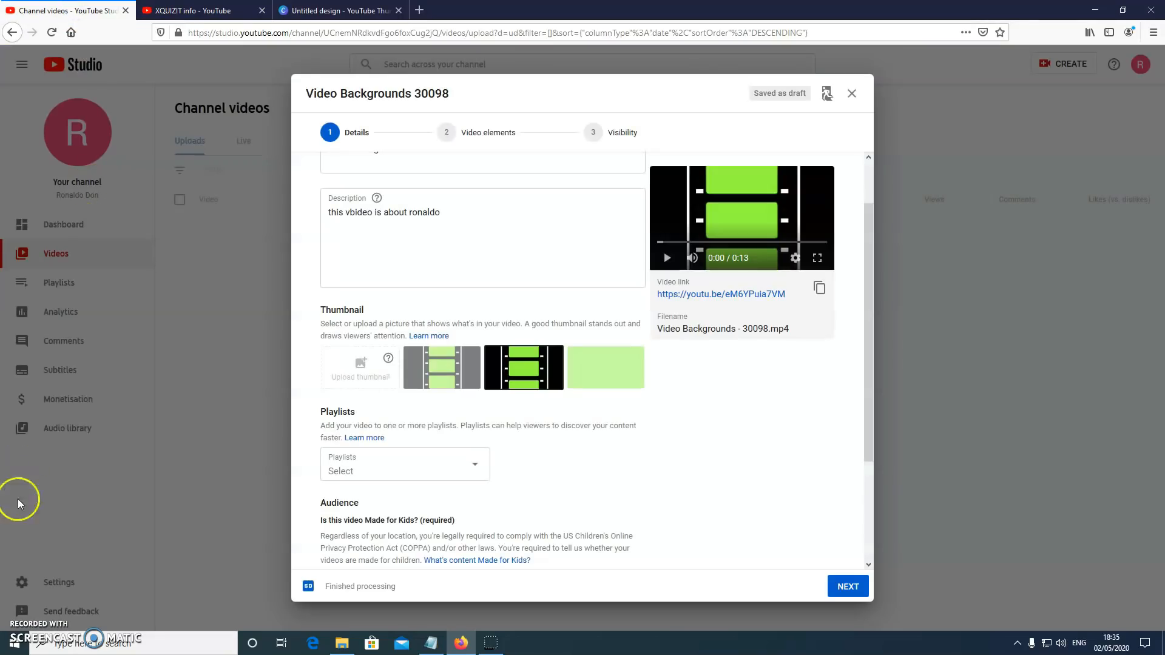
- Select the first suggested thumbnail for the video and mark it as not made for kids
{"action": "left_click", "coordinate": [451, 373]}
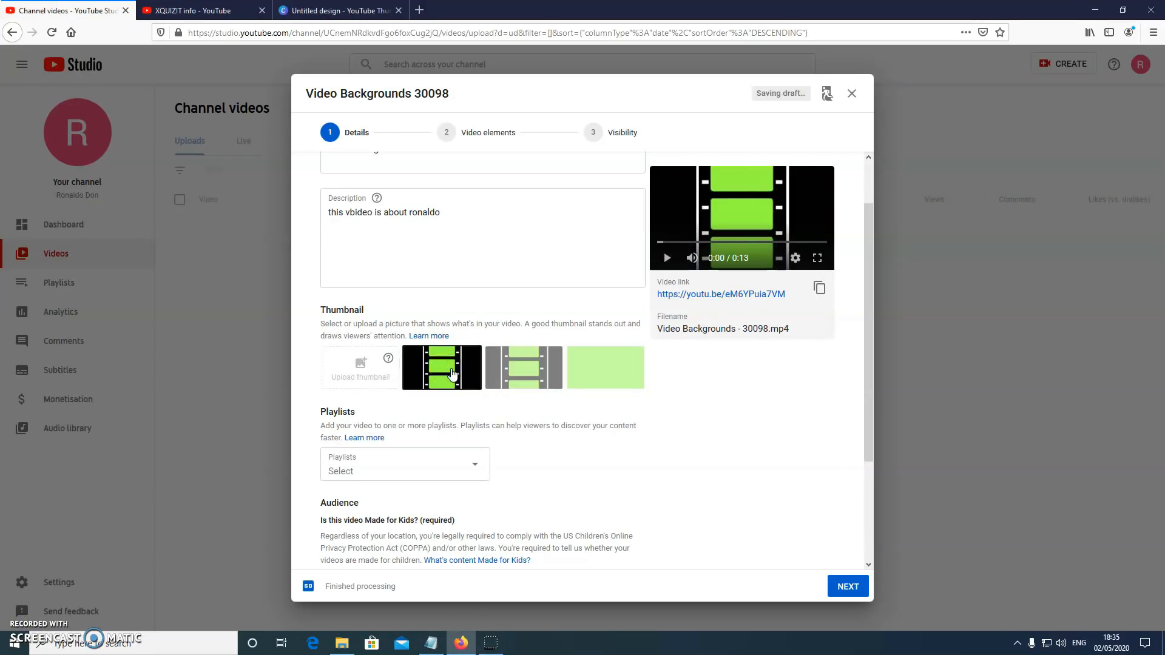
{"action": "scroll", "coordinate": [427, 333], "scroll_direction": "down", "scroll_amount": 4}
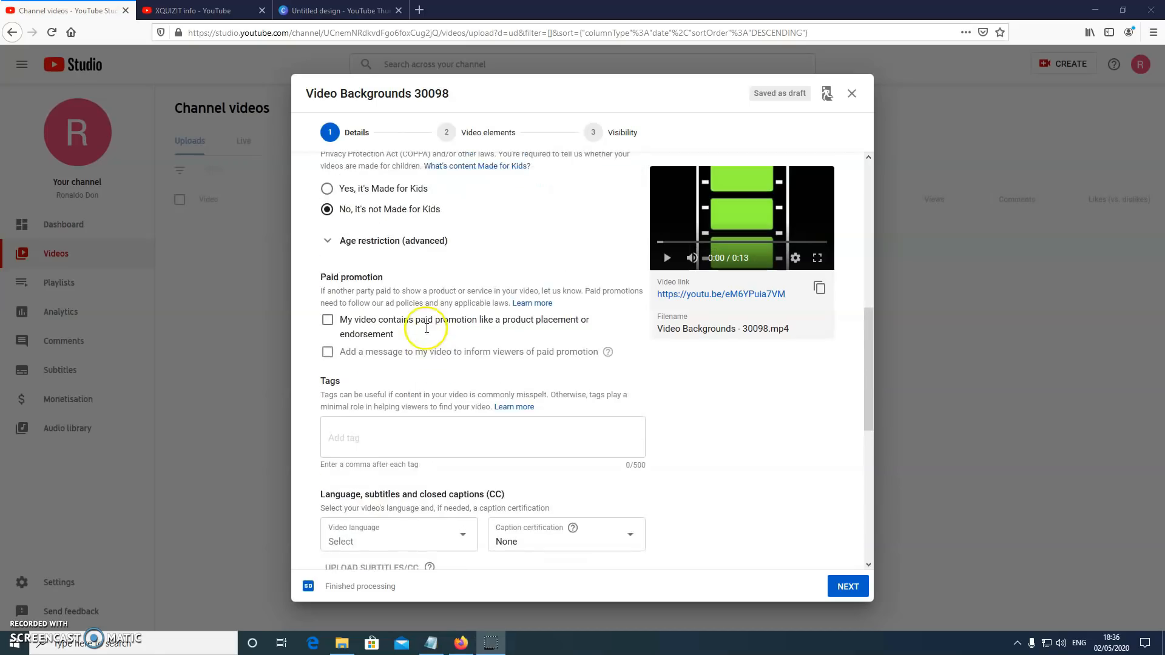
{"action": "scroll", "coordinate": [427, 333], "scroll_direction": "up", "scroll_amount": 4}
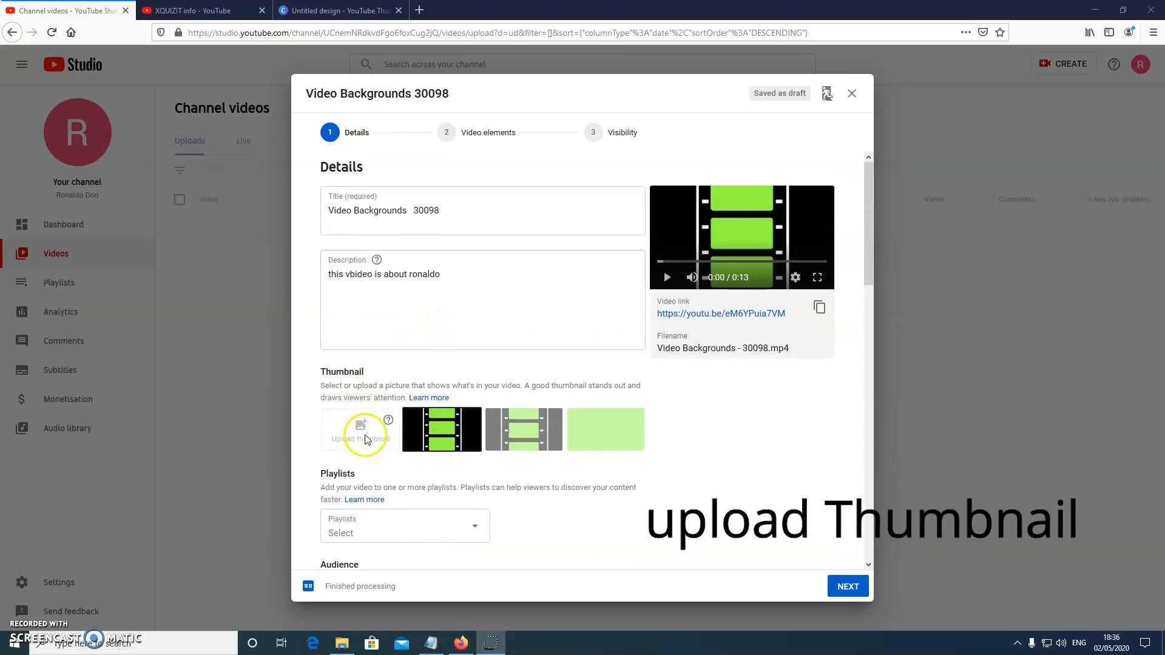
{"action": "scroll", "coordinate": [366, 437], "scroll_direction": "down", "scroll_amount": 1}
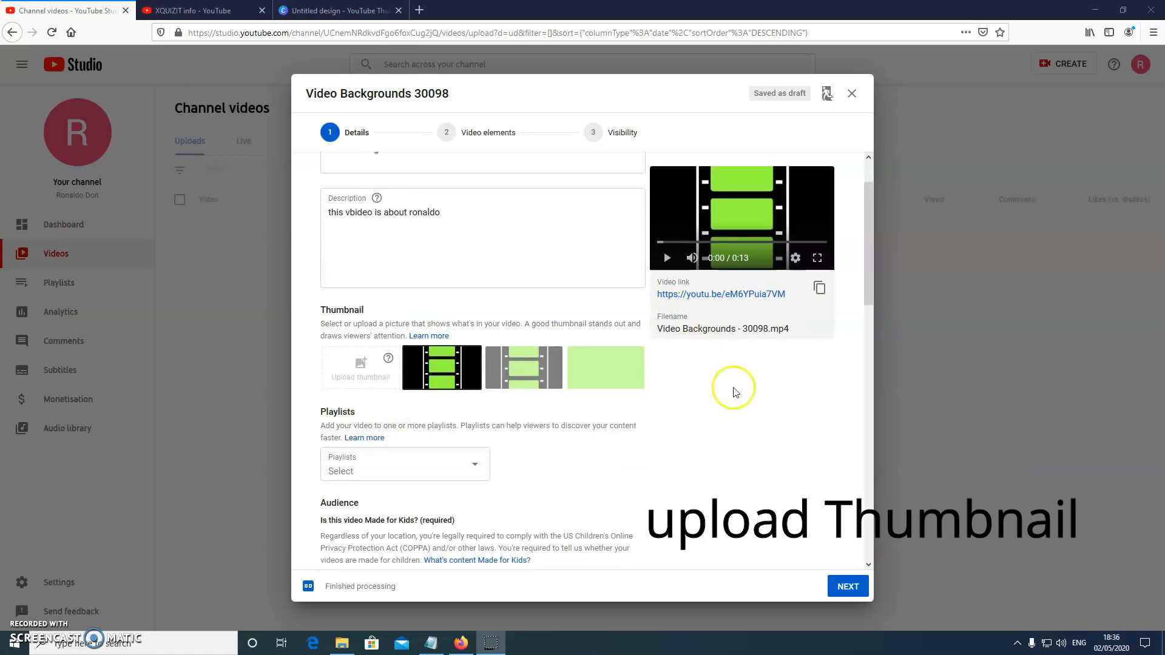
{"action": "scroll", "coordinate": [755, 439], "scroll_direction": "down", "scroll_amount": 2}
{"action": "scroll", "coordinate": [755, 439], "scroll_direction": "down", "scroll_amount": 1}
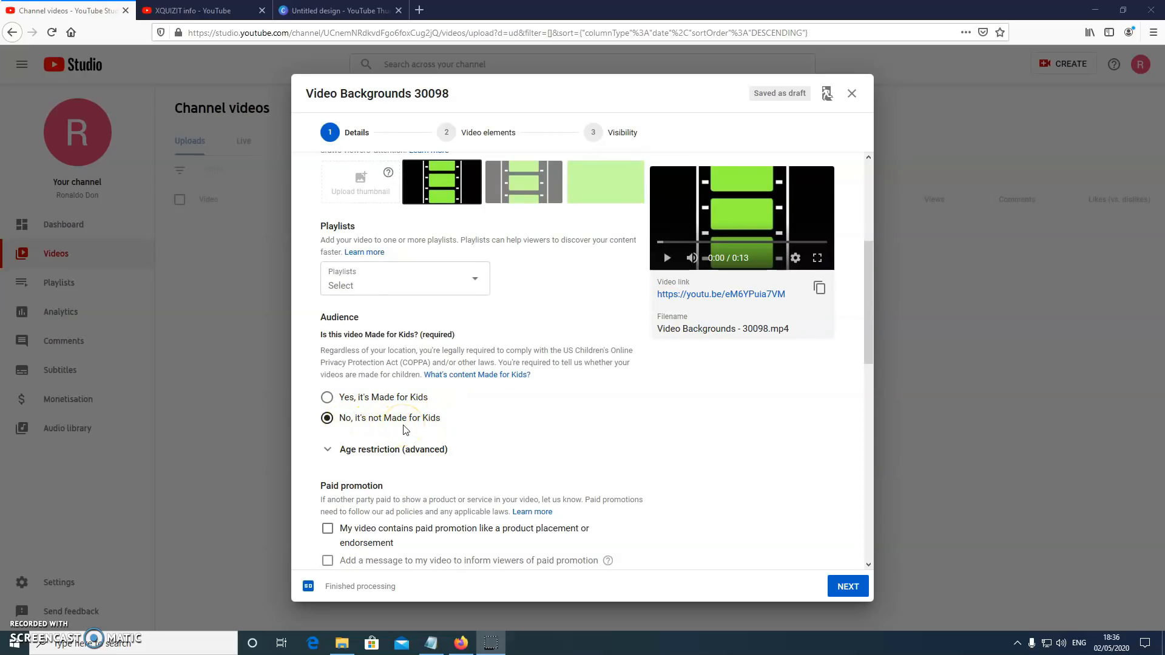
- Add the tags "ronaldo" and "messi" to the video
{"action": "scroll", "coordinate": [404, 430], "scroll_direction": "down", "scroll_amount": 5}
{"action": "left_click", "coordinate": [360, 355]}
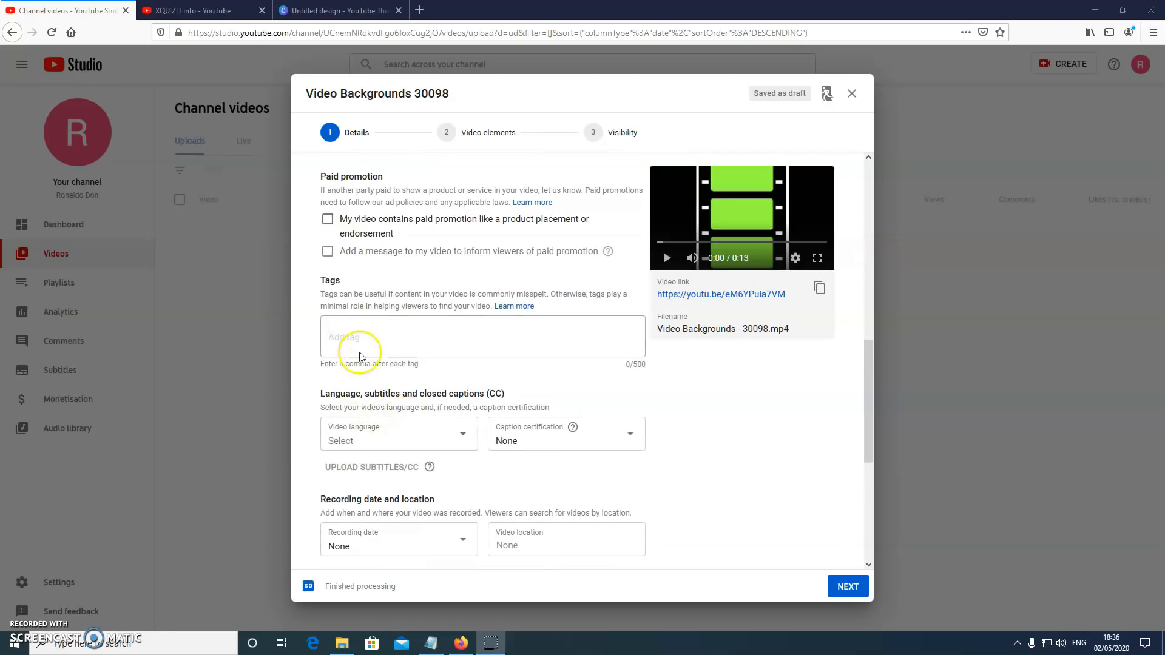
{"action": "scroll", "coordinate": [358, 355], "scroll_direction": "up", "scroll_amount": 3}
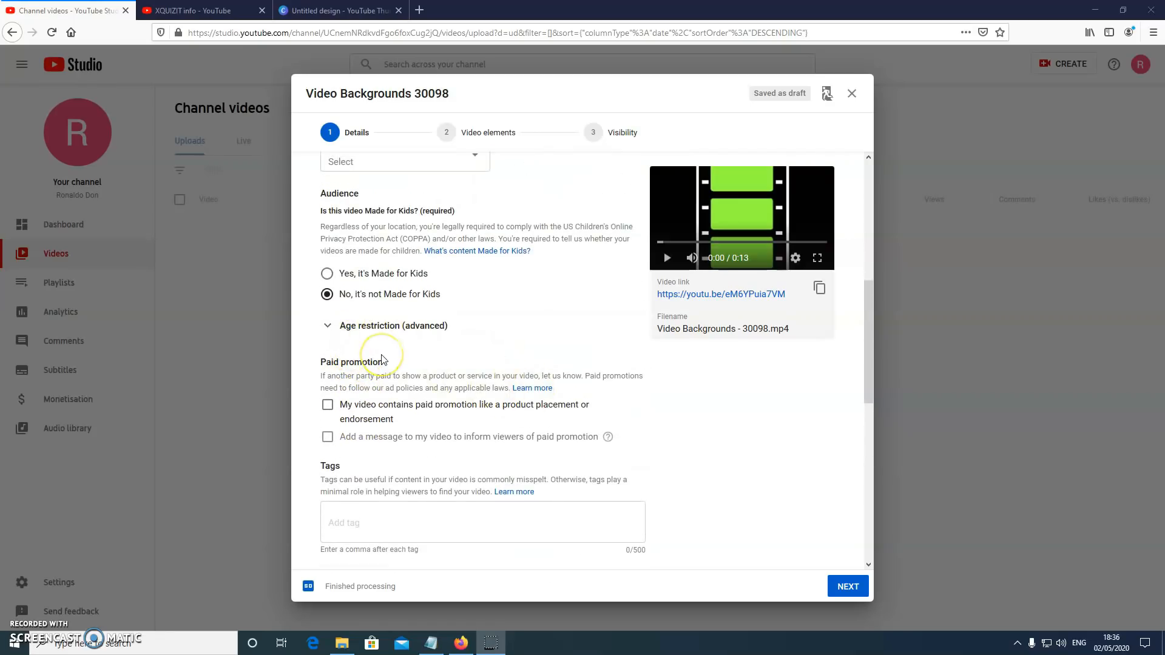
{"action": "scroll", "coordinate": [382, 359], "scroll_direction": "down", "scroll_amount": 1}
{"action": "left_click", "coordinate": [350, 458]}
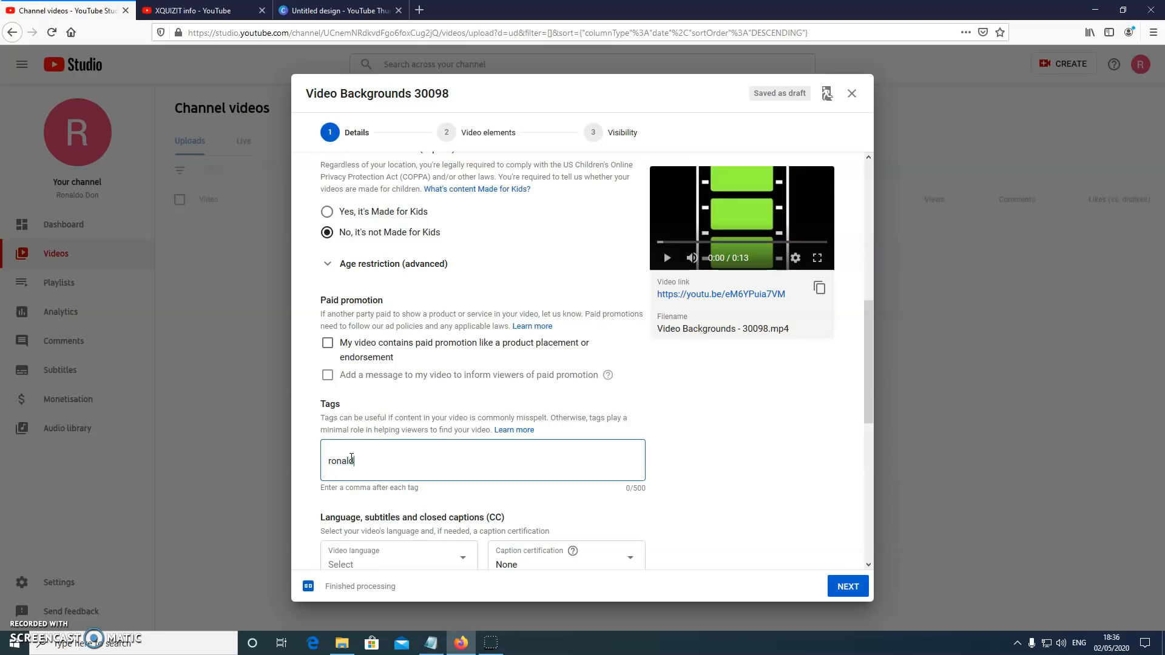
{"action": "type", "text": "ronaldo"}
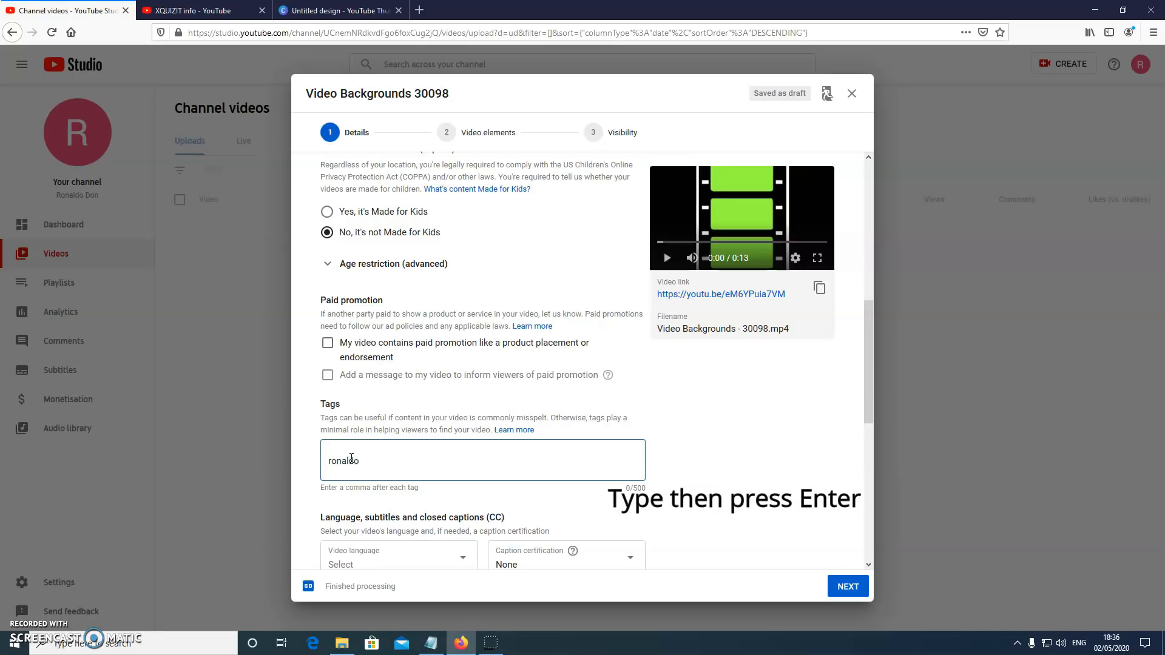
{"action": "key", "text": "Return"}
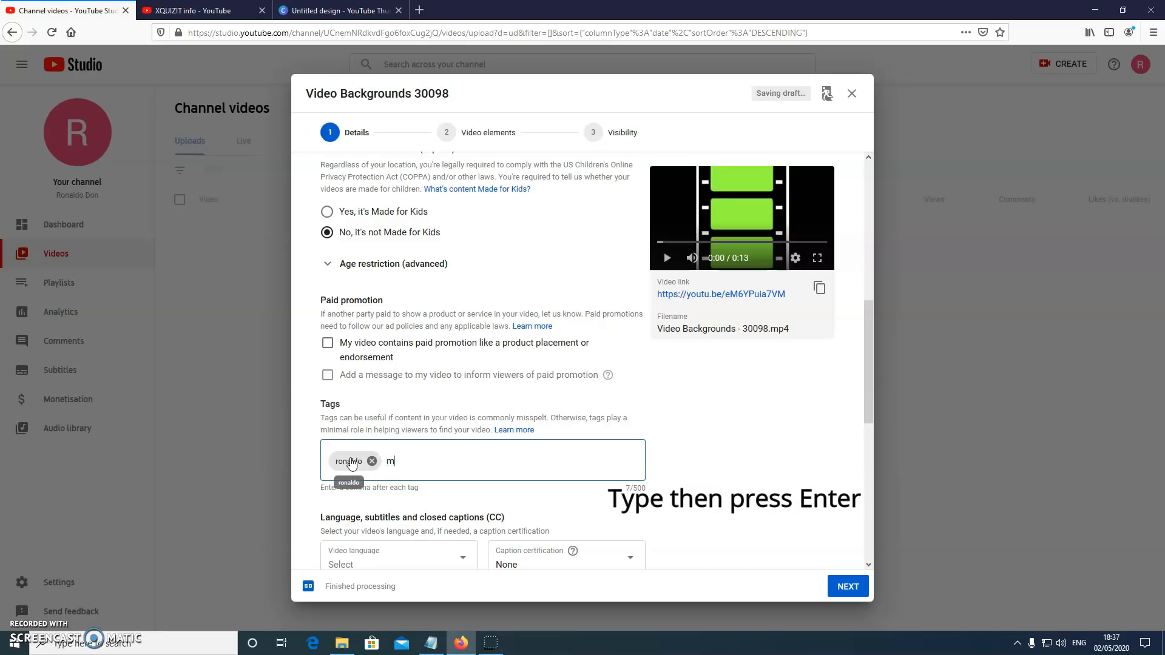
{"action": "type", "text": "messi"}
{"action": "key", "text": "Return"}
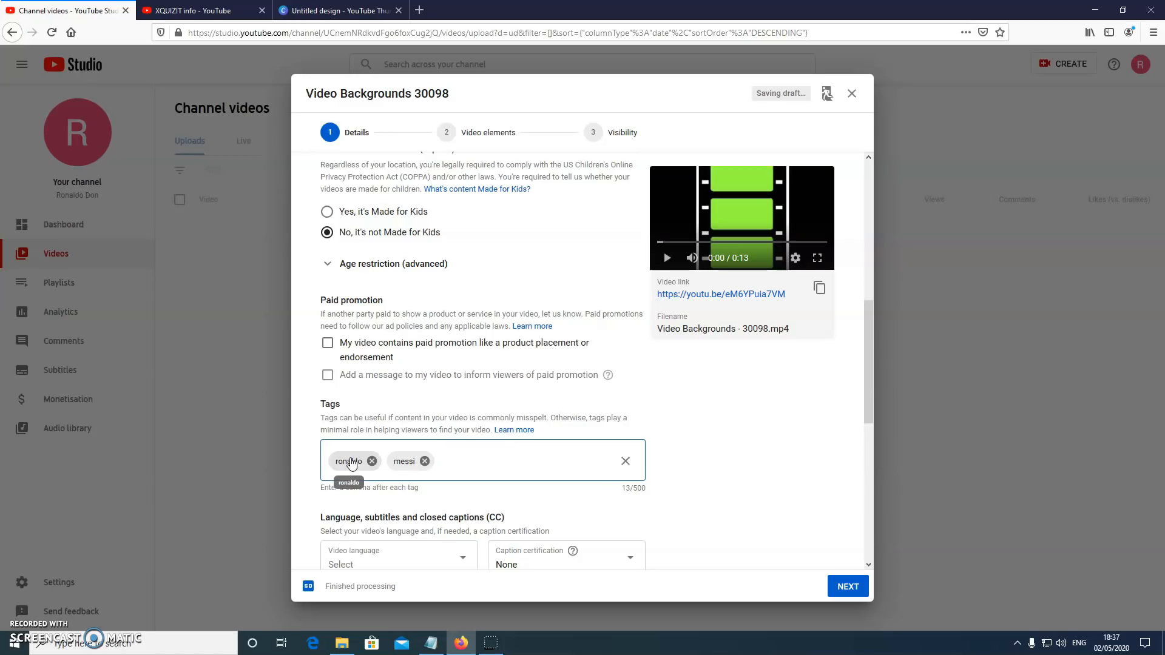
{"action": "scroll", "coordinate": [502, 465], "scroll_direction": "down", "scroll_amount": 2}
{"action": "scroll", "coordinate": [471, 411], "scroll_direction": "up", "scroll_amount": 3}
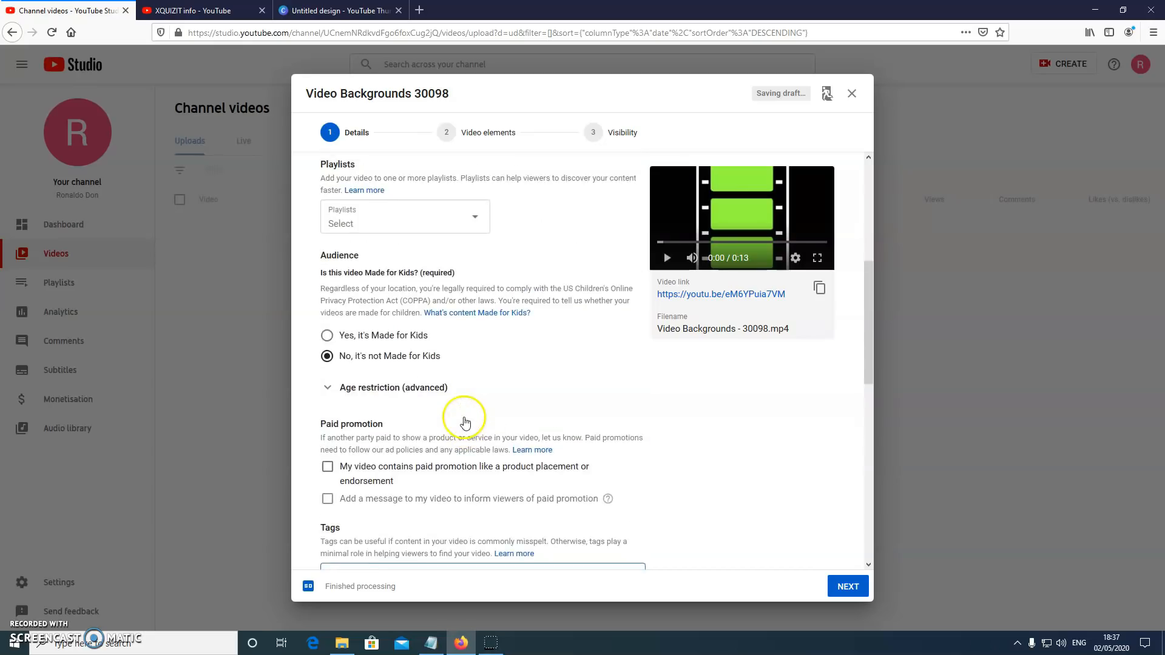
{"action": "scroll", "coordinate": [465, 422], "scroll_direction": "up", "scroll_amount": 5}
{"action": "scroll", "coordinate": [465, 421], "scroll_direction": "down", "scroll_amount": 5}
{"action": "scroll", "coordinate": [465, 422], "scroll_direction": "up", "scroll_amount": 5}
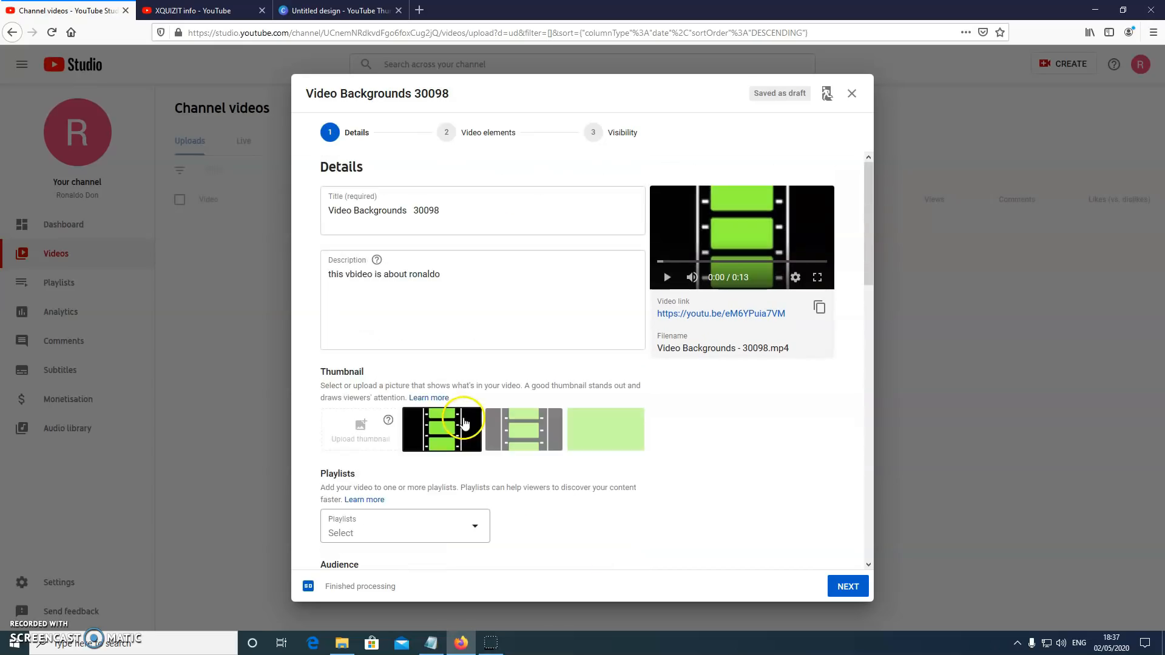
- Set the video language to English (United Kingdom) in the video's details
{"action": "left_click_drag", "start_coordinate": [457, 213], "coordinate": [365, 215]}
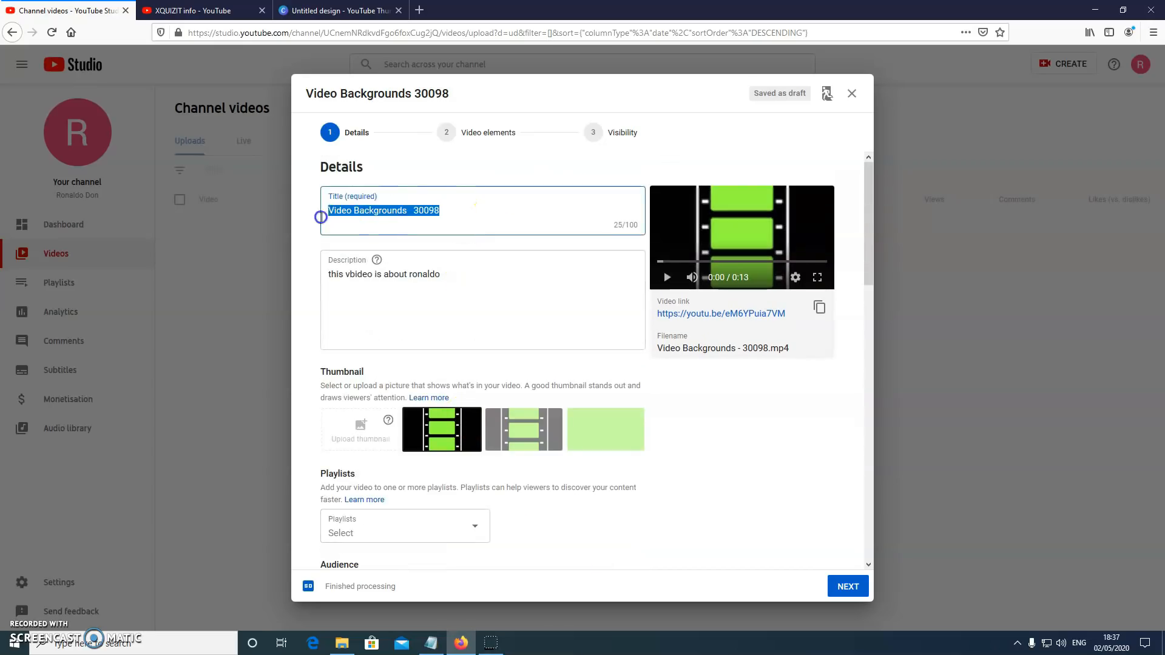
{"action": "scroll", "coordinate": [546, 376], "scroll_direction": "down", "scroll_amount": 10}
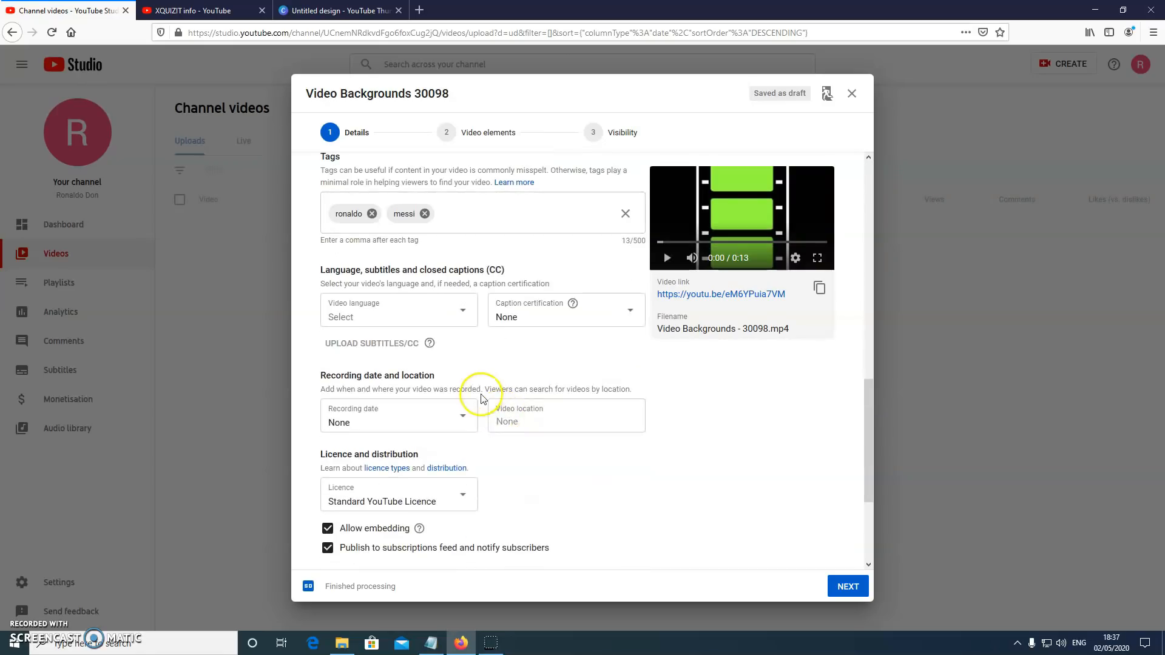
{"action": "scroll", "coordinate": [479, 398], "scroll_direction": "up", "scroll_amount": 1}
{"action": "left_click", "coordinate": [456, 375]}
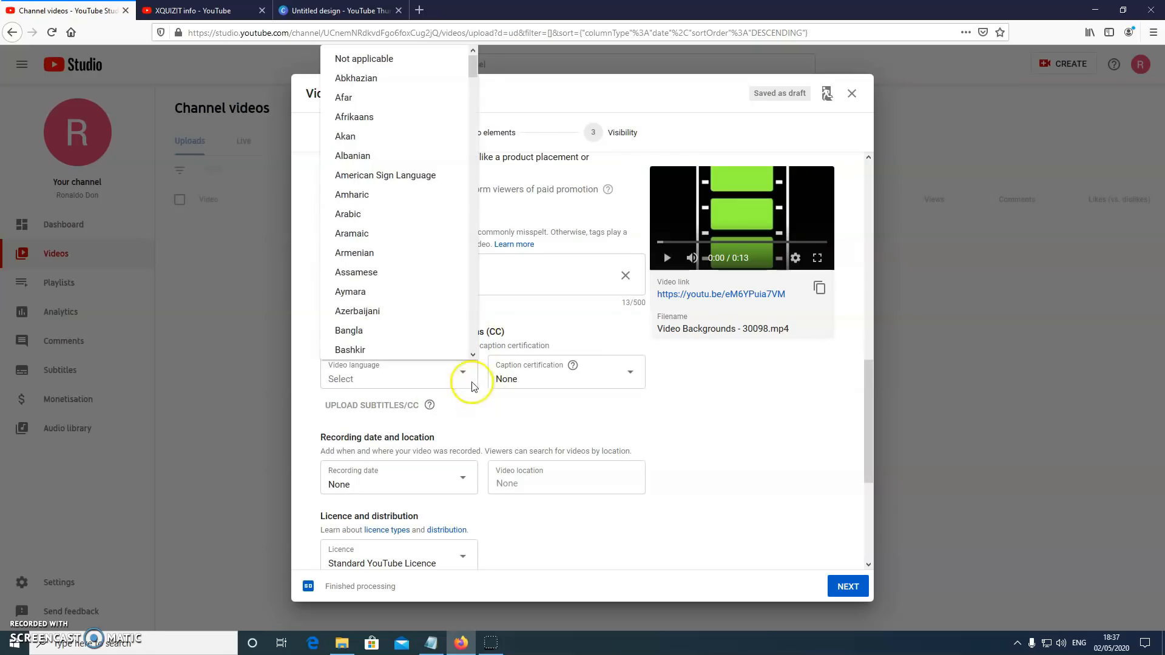
{"action": "scroll", "coordinate": [417, 316], "scroll_direction": "down", "scroll_amount": 5}
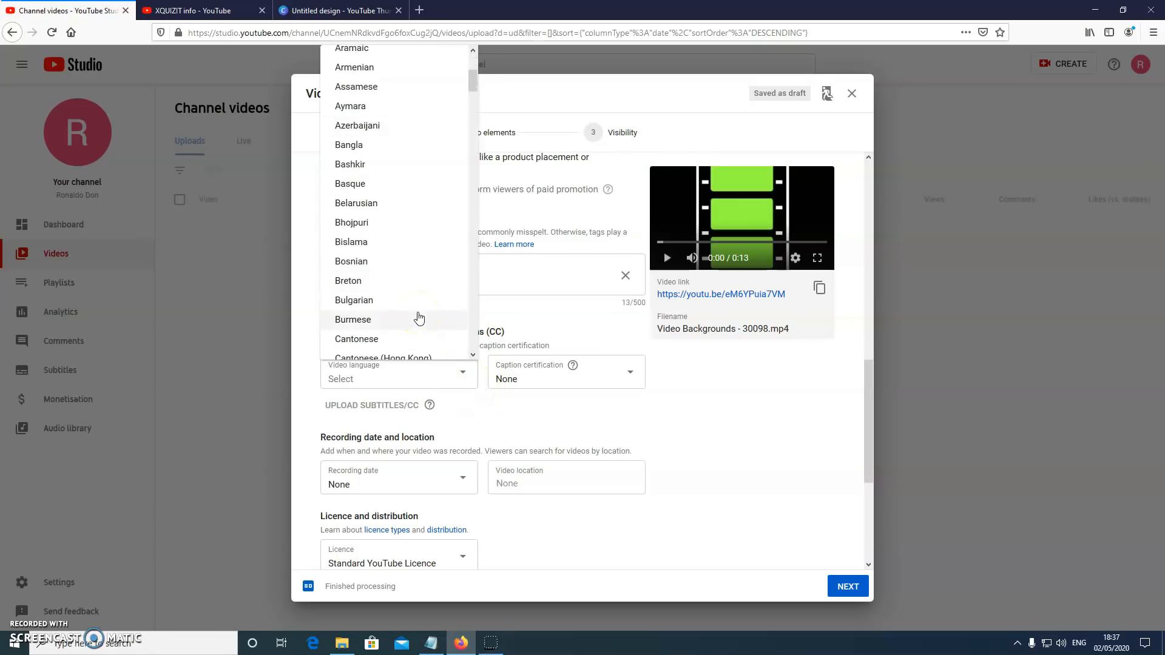
{"action": "scroll", "coordinate": [419, 317], "scroll_direction": "down", "scroll_amount": 10}
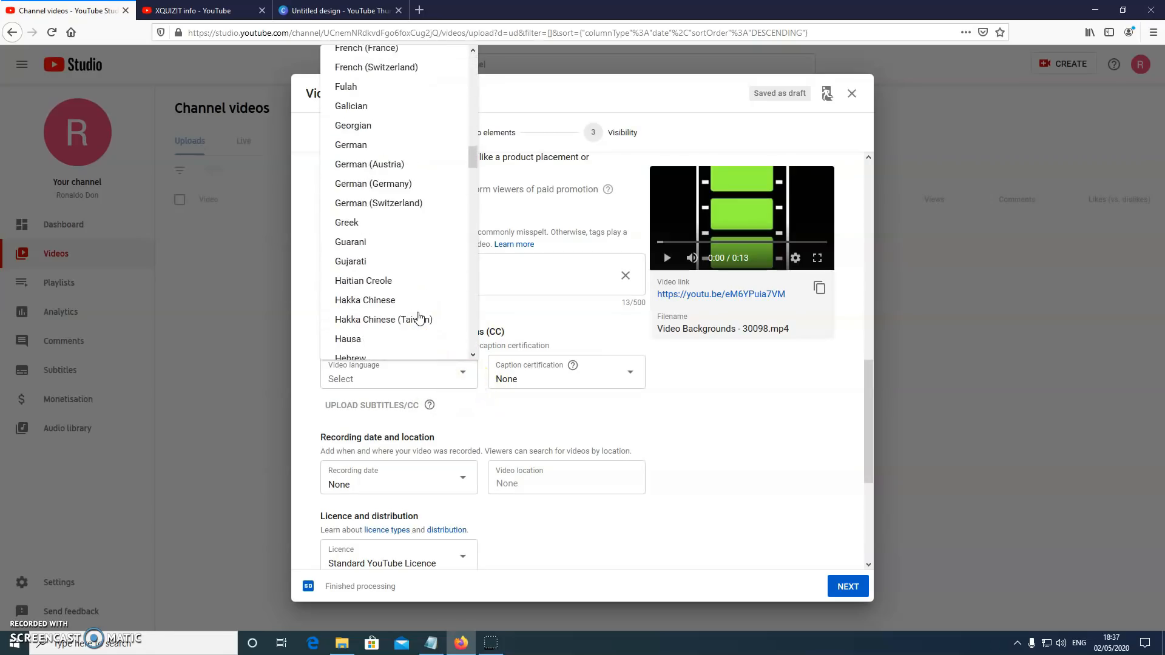
{"action": "scroll", "coordinate": [416, 309], "scroll_direction": "up", "scroll_amount": 1}
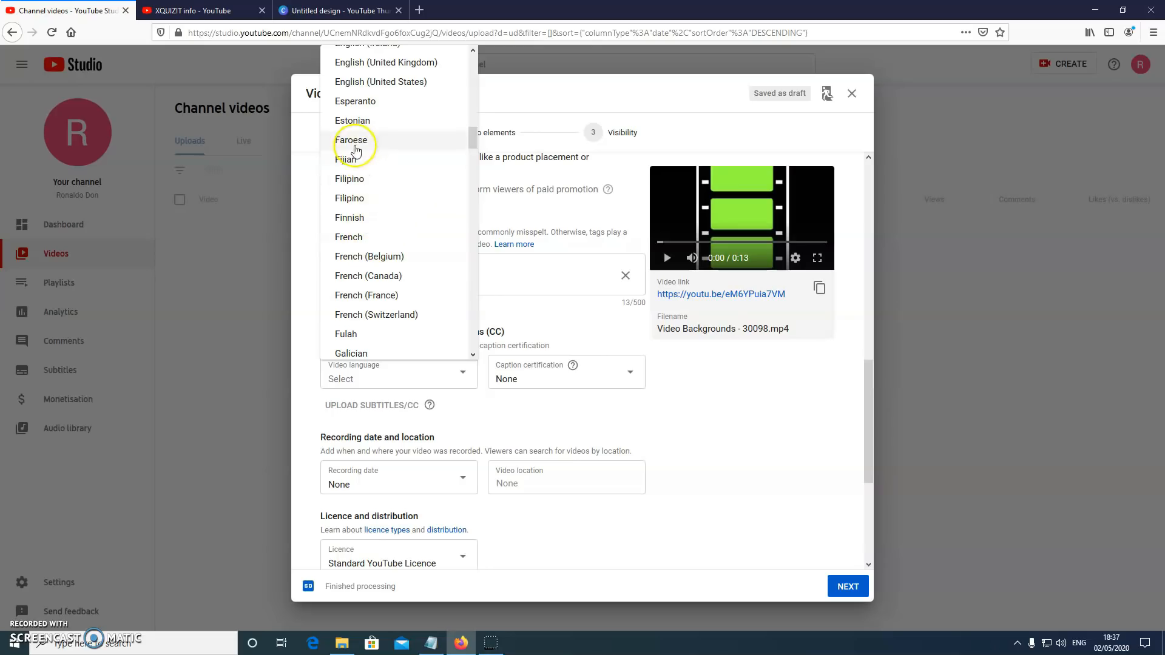
{"action": "scroll", "coordinate": [364, 210], "scroll_direction": "up", "scroll_amount": 1}
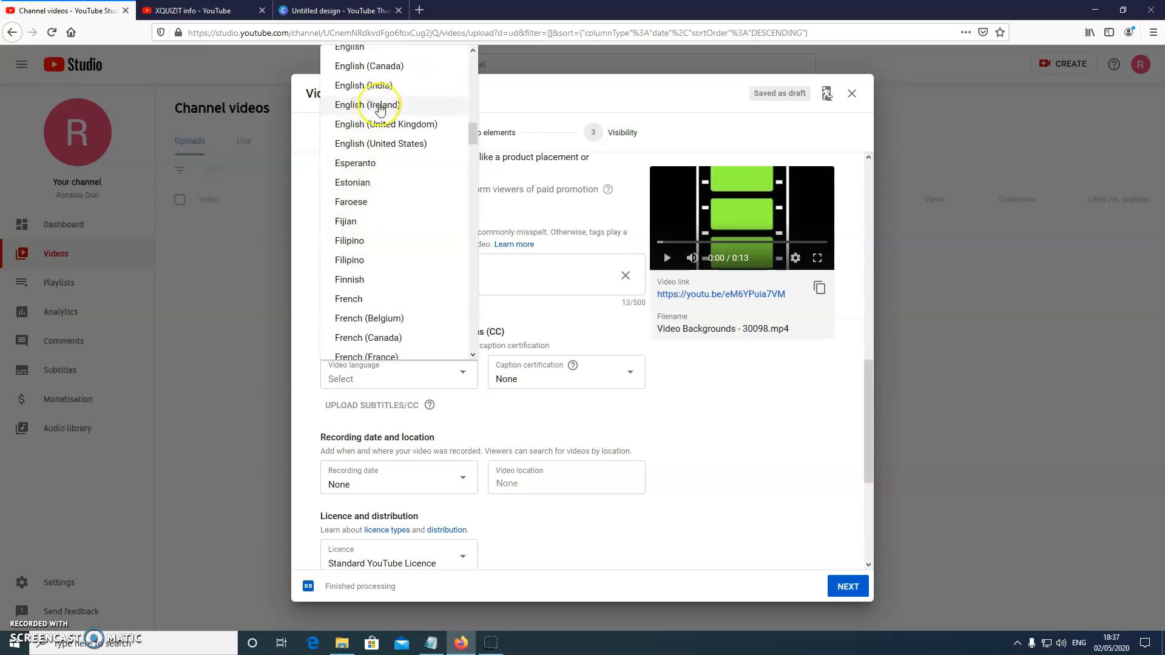
{"action": "left_click", "coordinate": [386, 124]}
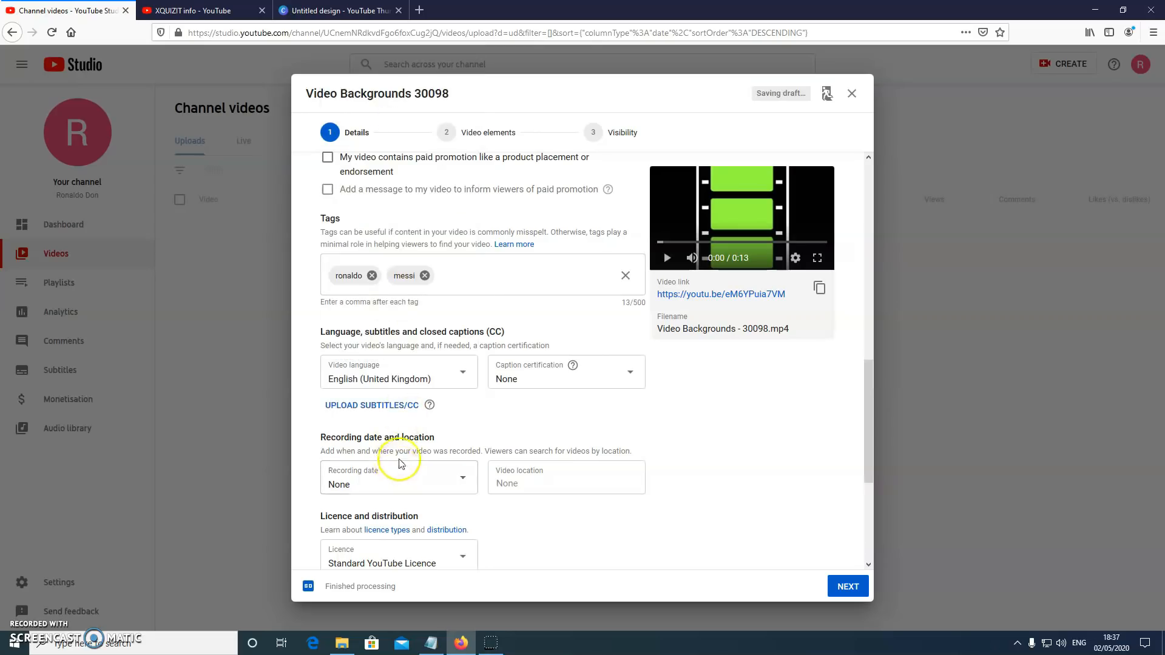
- Keep the remaining video details at their defaults and proceed to the Visibility stage without adding an end screen or cards
{"action": "scroll", "coordinate": [425, 461], "scroll_direction": "down", "scroll_amount": 3}
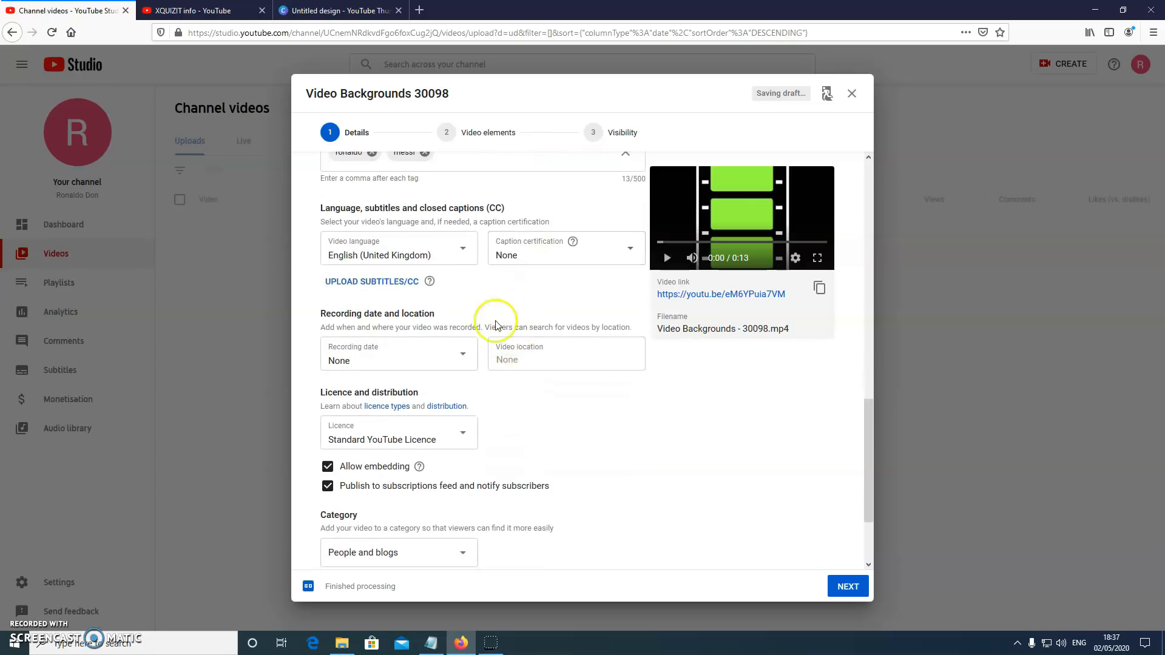
{"action": "scroll", "coordinate": [495, 322], "scroll_direction": "down", "scroll_amount": 3}
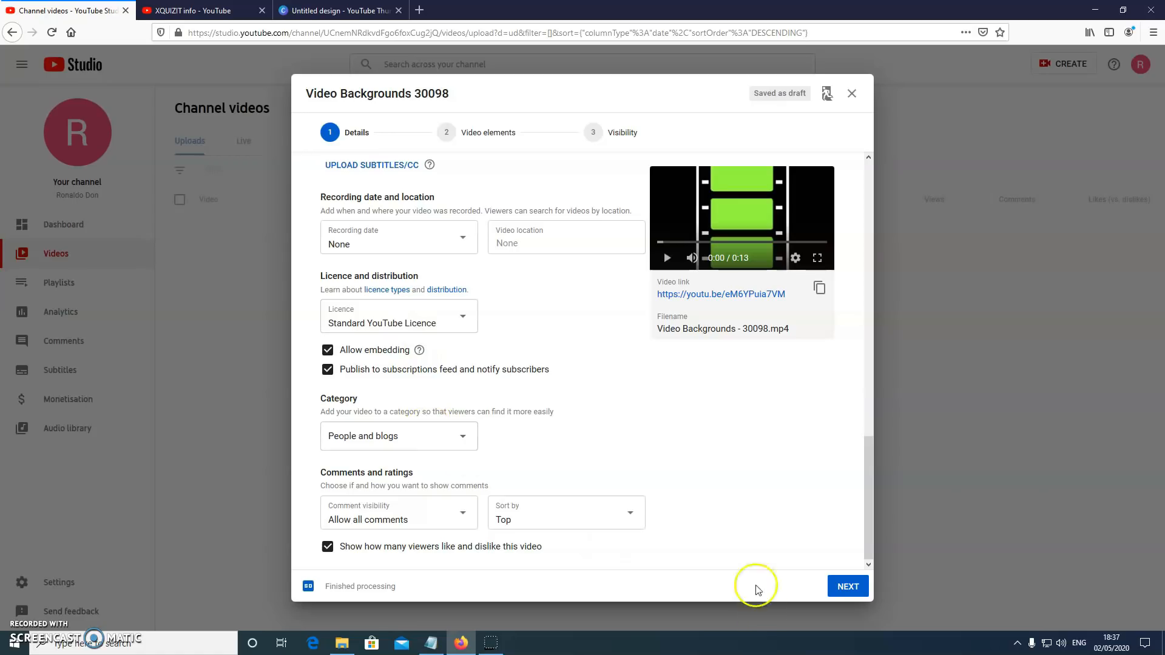
{"action": "left_click", "coordinate": [860, 588]}
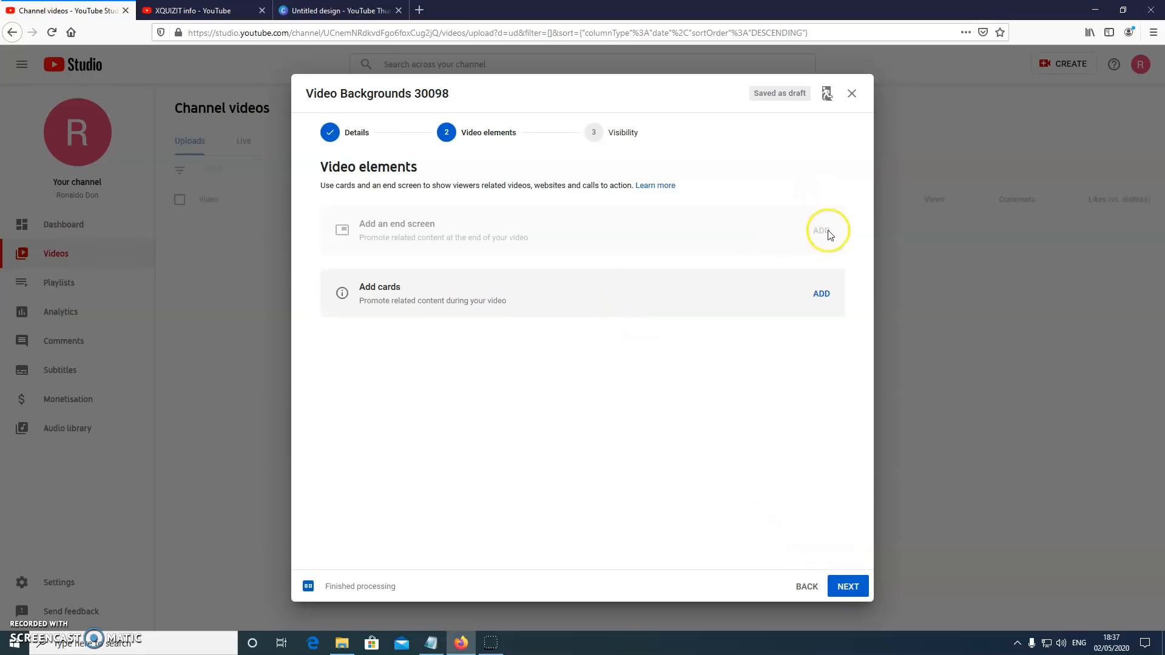
{"action": "mouse_move", "coordinate": [829, 234]}
{"action": "left_click", "coordinate": [848, 586]}
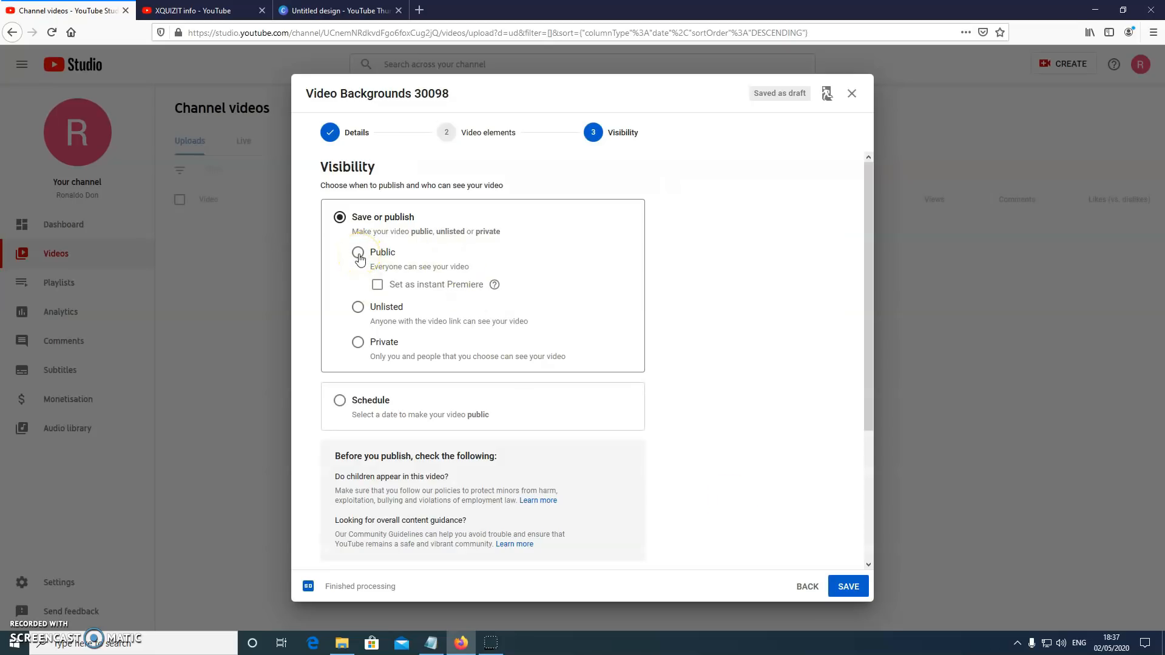
- Save the uploaded video with Private visibility and open the channel's YouTube page
{"action": "left_click", "coordinate": [358, 341]}
{"action": "scroll", "coordinate": [449, 386], "scroll_direction": "down", "scroll_amount": 3}
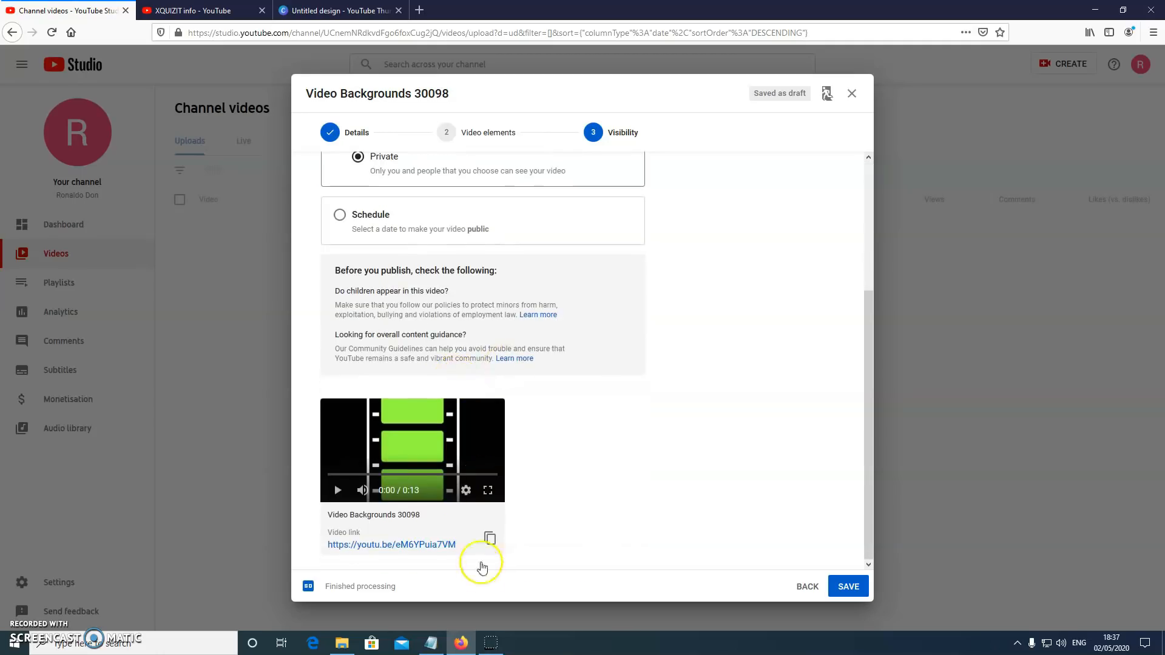
{"action": "scroll", "coordinate": [736, 554], "scroll_direction": "up", "scroll_amount": 2}
{"action": "scroll", "coordinate": [476, 260], "scroll_direction": "up", "scroll_amount": 3}
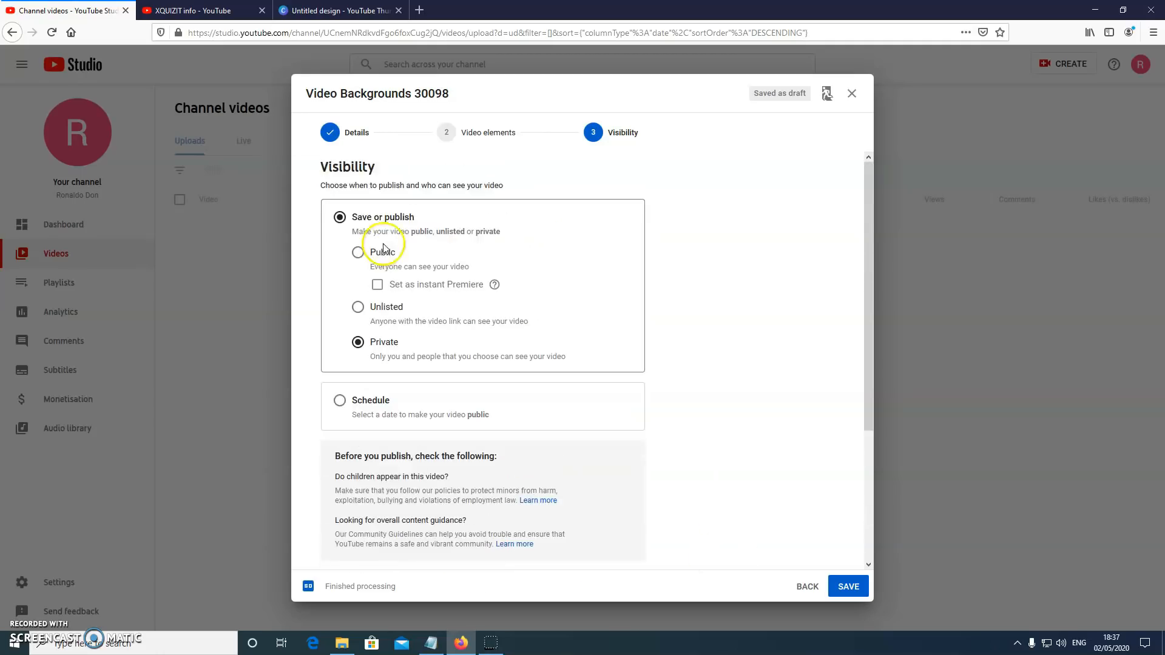
{"action": "scroll", "coordinate": [667, 516], "scroll_direction": "down", "scroll_amount": 3}
{"action": "left_click", "coordinate": [849, 586]}
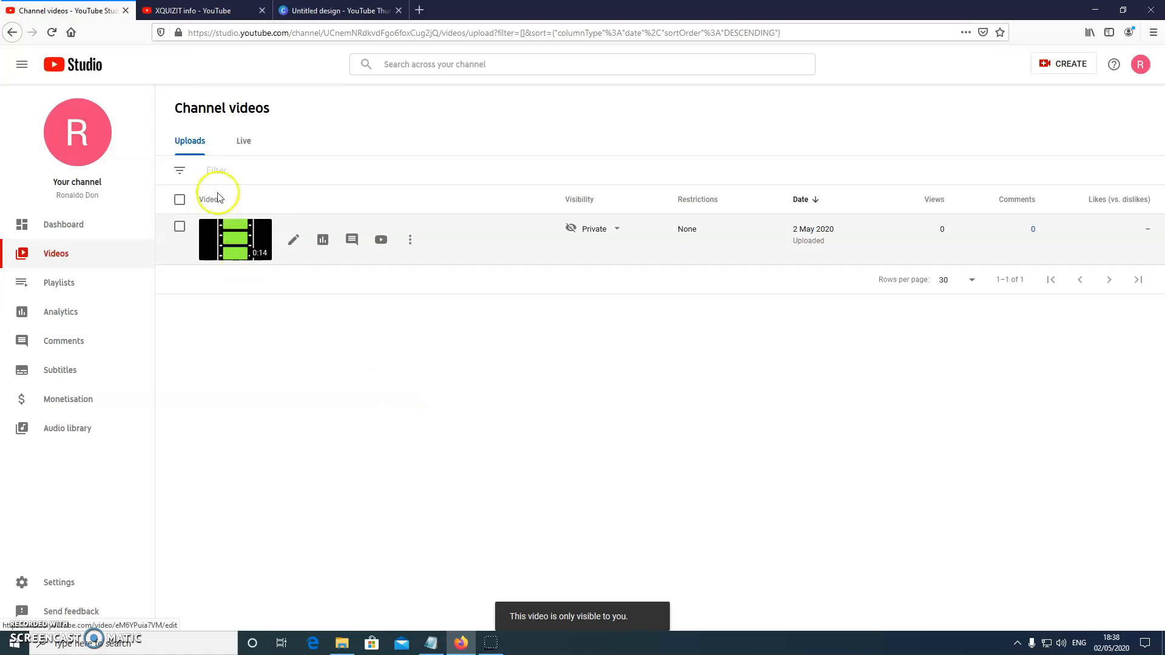
{"action": "left_click", "coordinate": [1139, 63]}
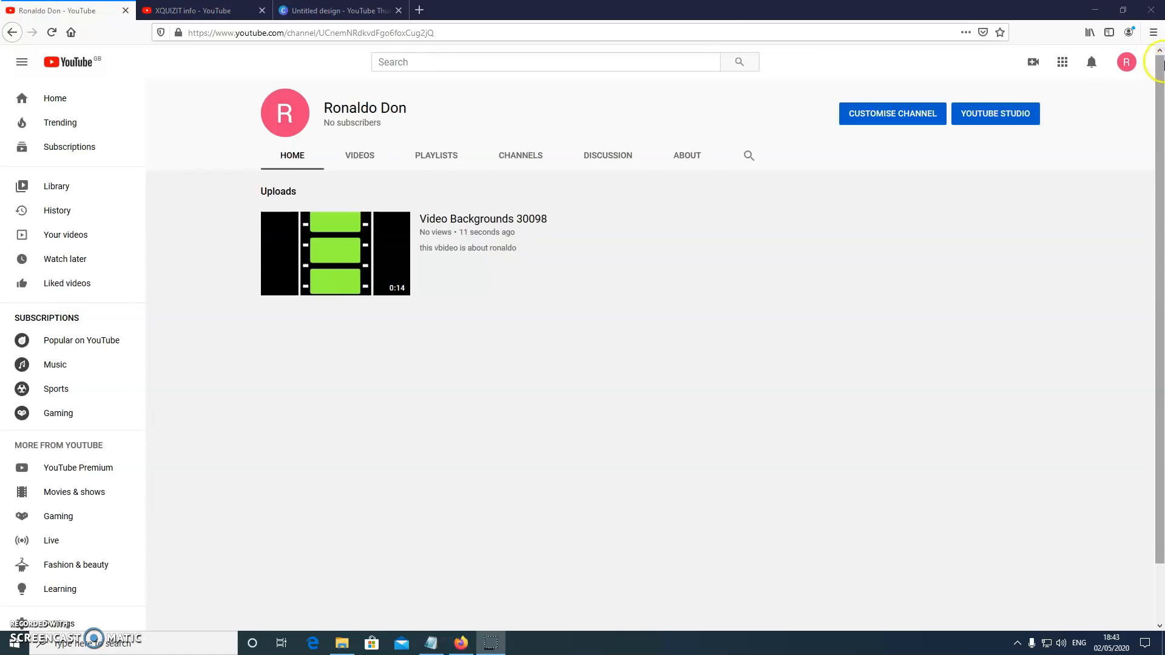